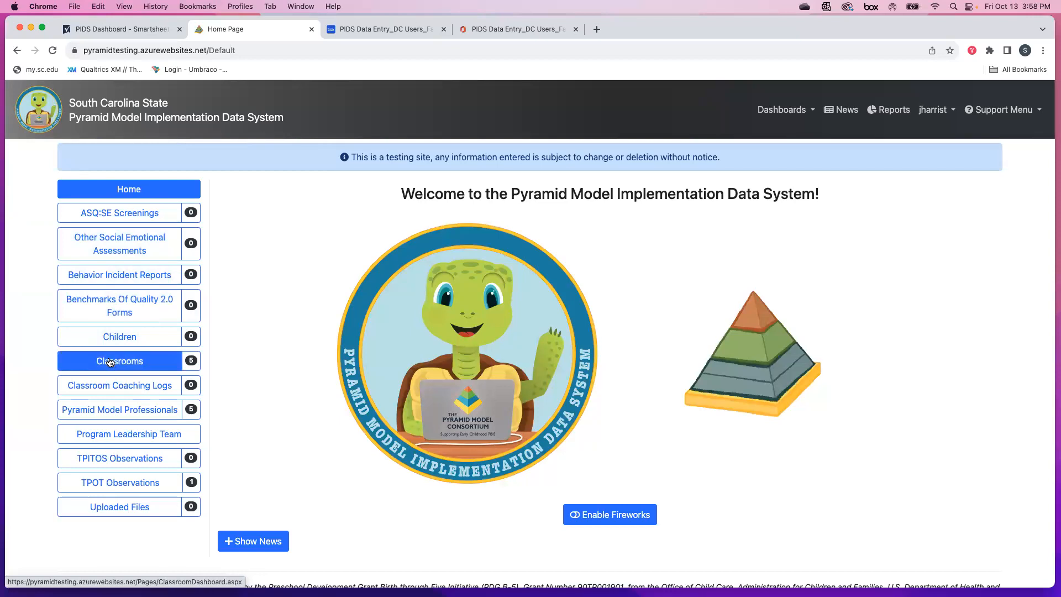
Step: Go to the Classroom Dashboard and start a blank Add New Classroom form
click(109, 362)
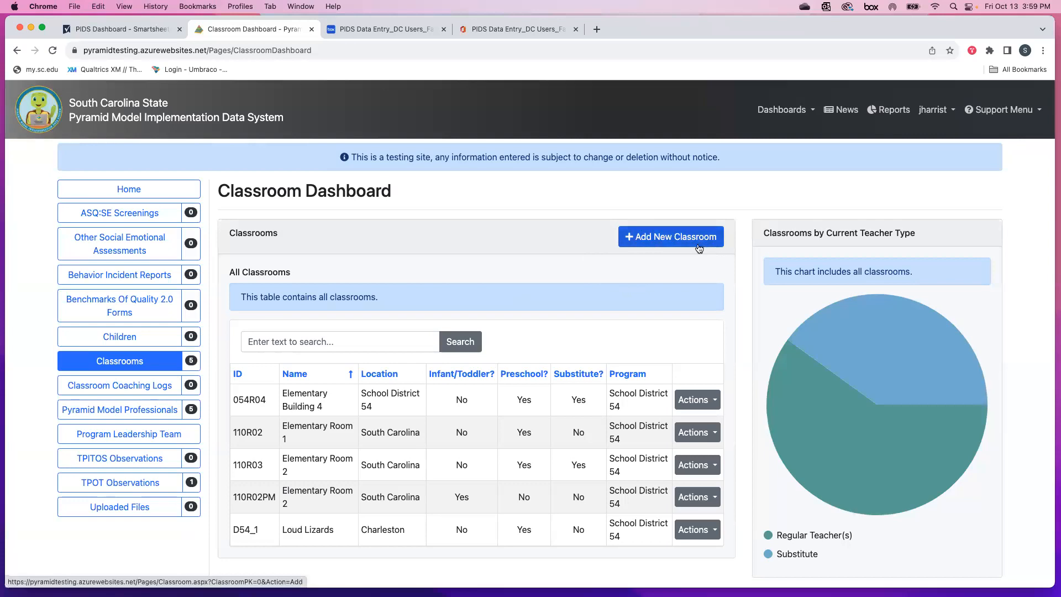
click(649, 240)
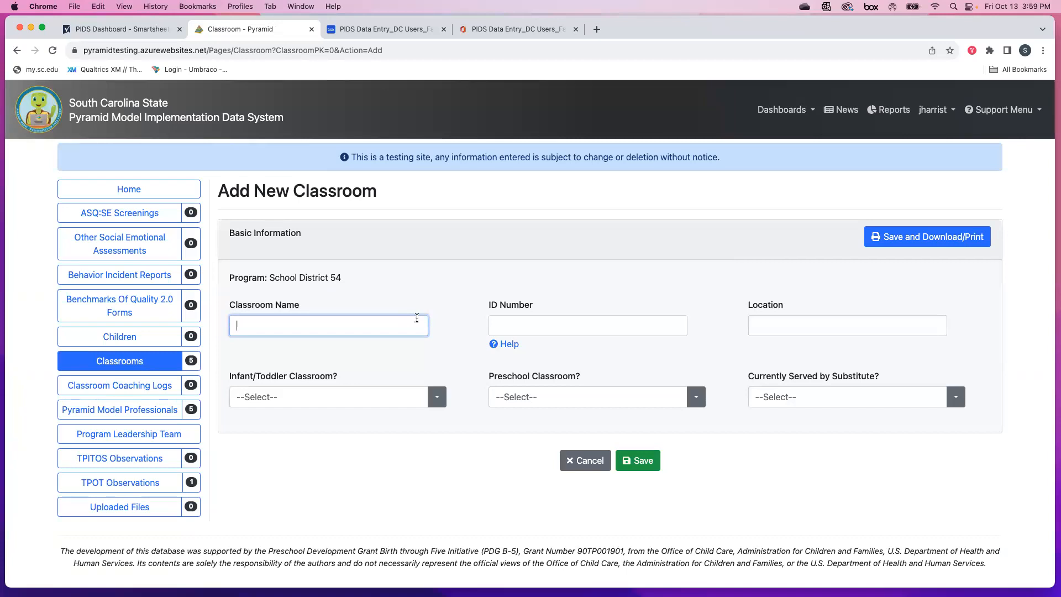
Step: Enter classroom name 'Prek Classroom 01', ID 054R05 and location South Carolina
text(Elementary Carl)
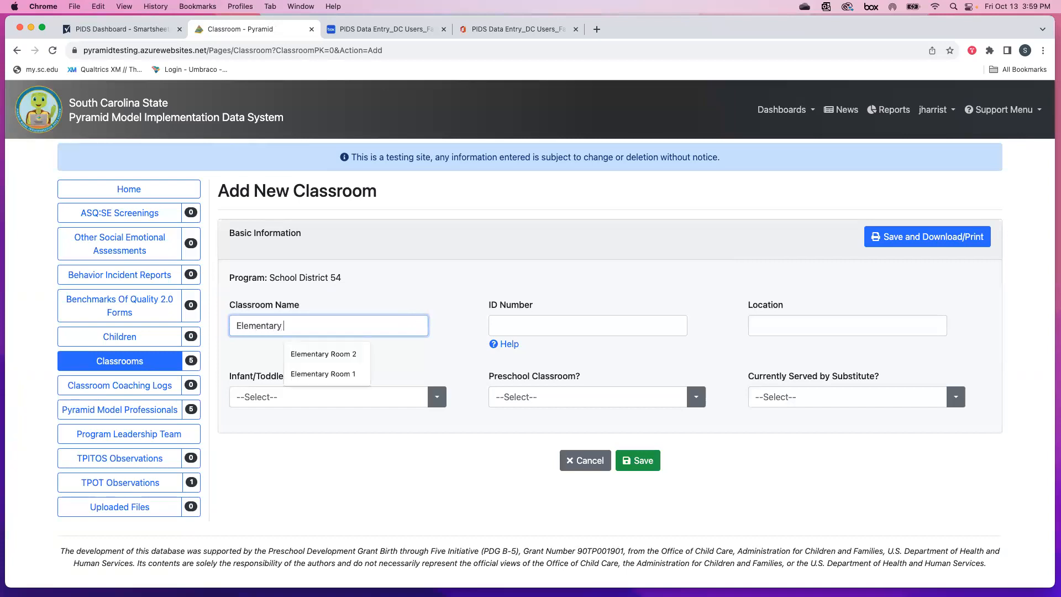
key(BackSpace)
key(BackSpace)
key(BackSpace)
key(BackSpace)
key(BackSpace)
key(BackSpace)
key(BackSpace)
key(BackSpace)
key(BackSpace)
key(BackSpace)
key(BackSpace)
key(BackSpace)
key(BackSpace)
key(BackSpace)
key(BackSpace)
text(Prek Clas)
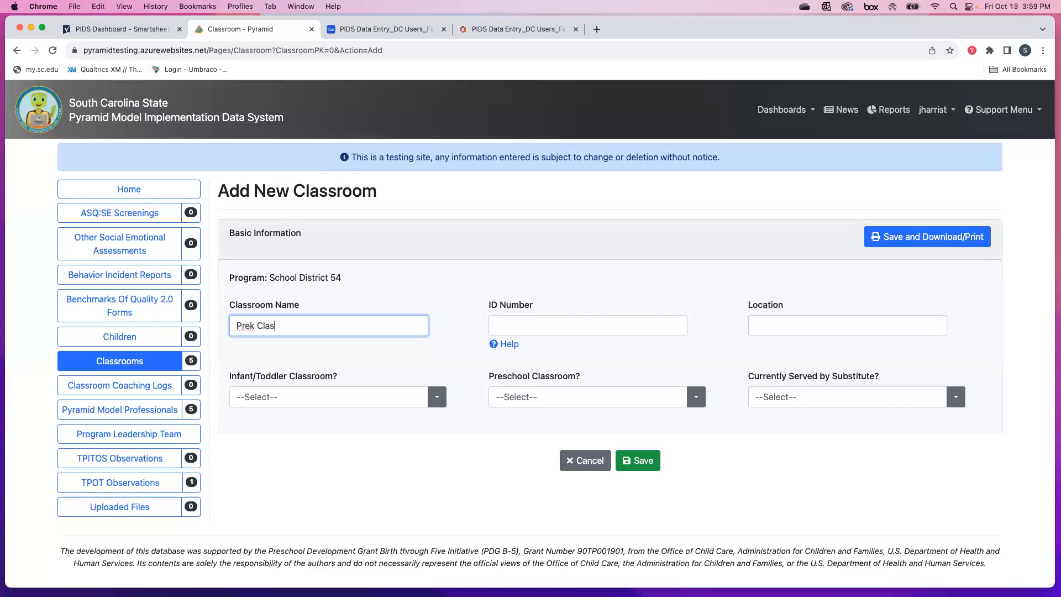
text(sroom 01)
key(Tab)
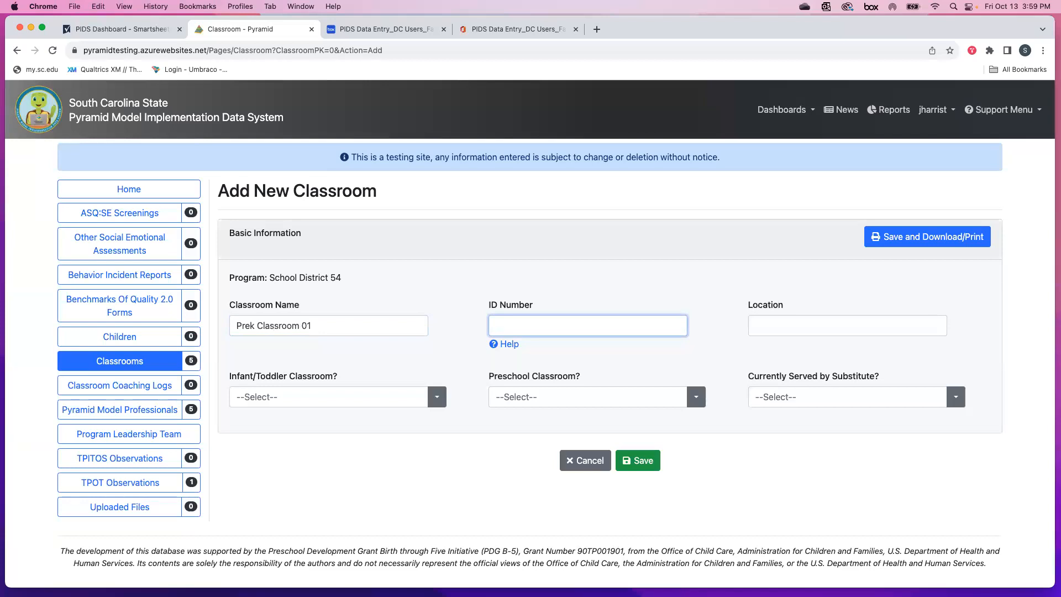
text(054R05)
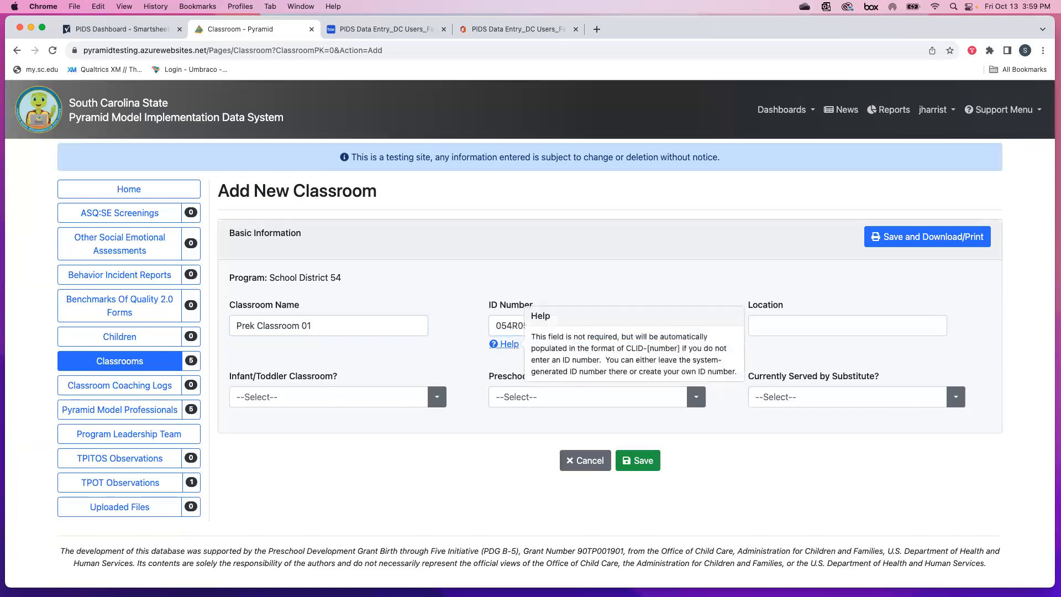
click(755, 325)
text(Sout)
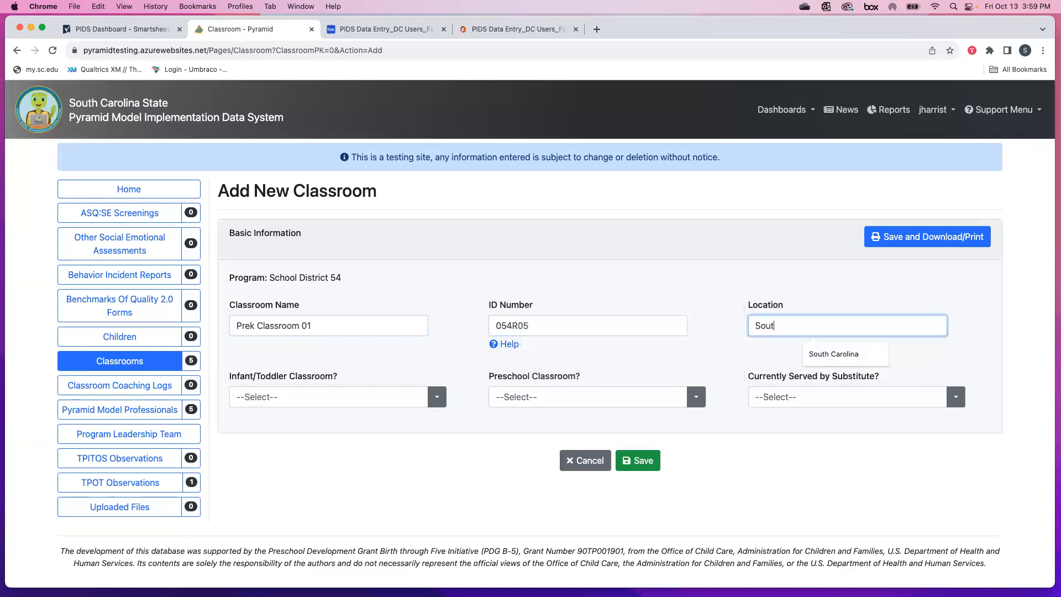
text(h Carolina)
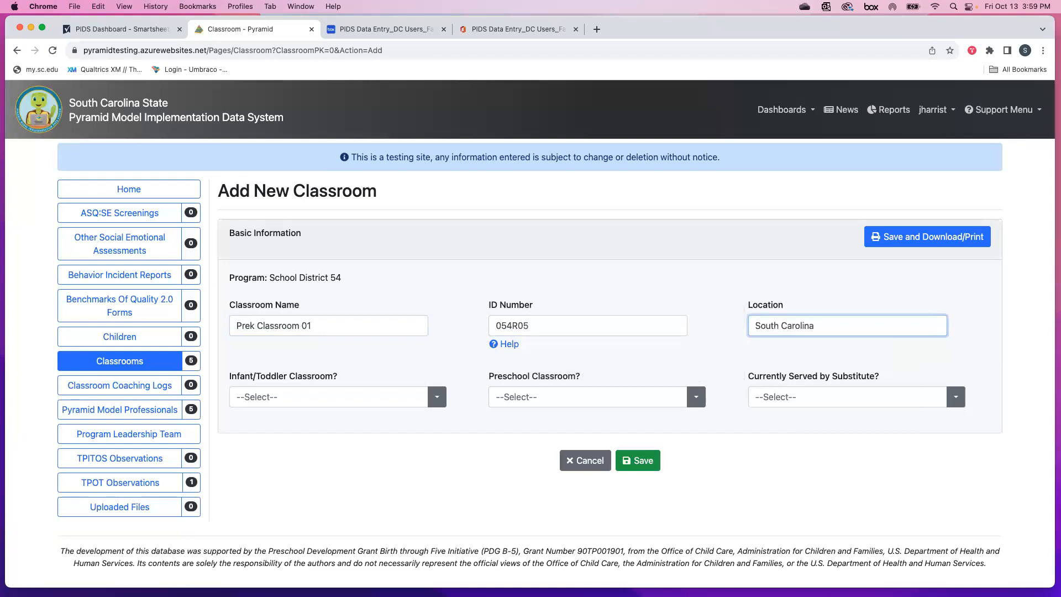
Step: Answer No for Infant/Toddler, Yes for Preschool, No for substitute, and save the classroom
key(Tab)
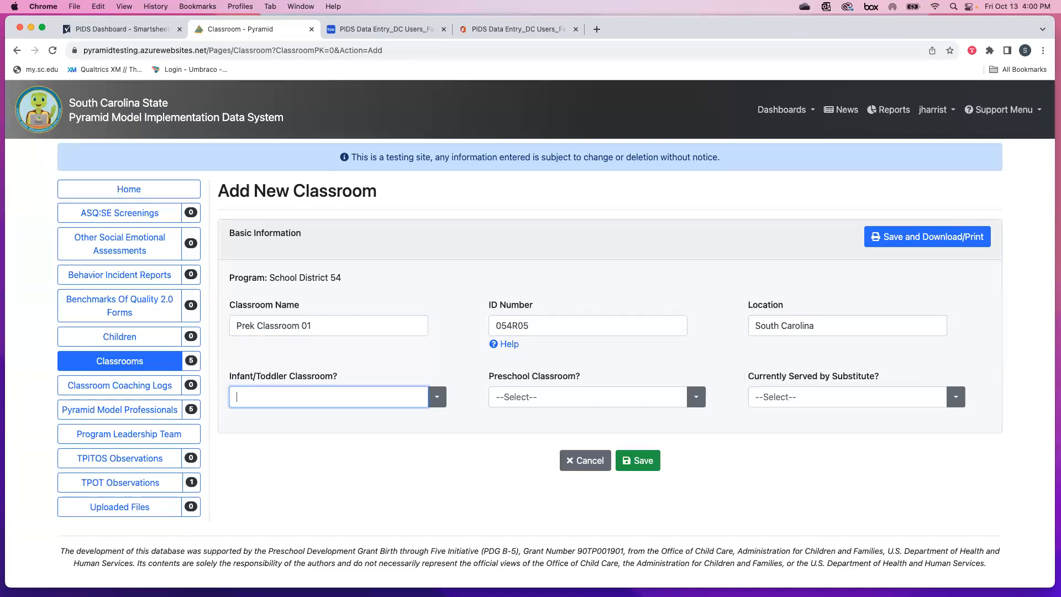
text(No)
key(Tab)
text(y)
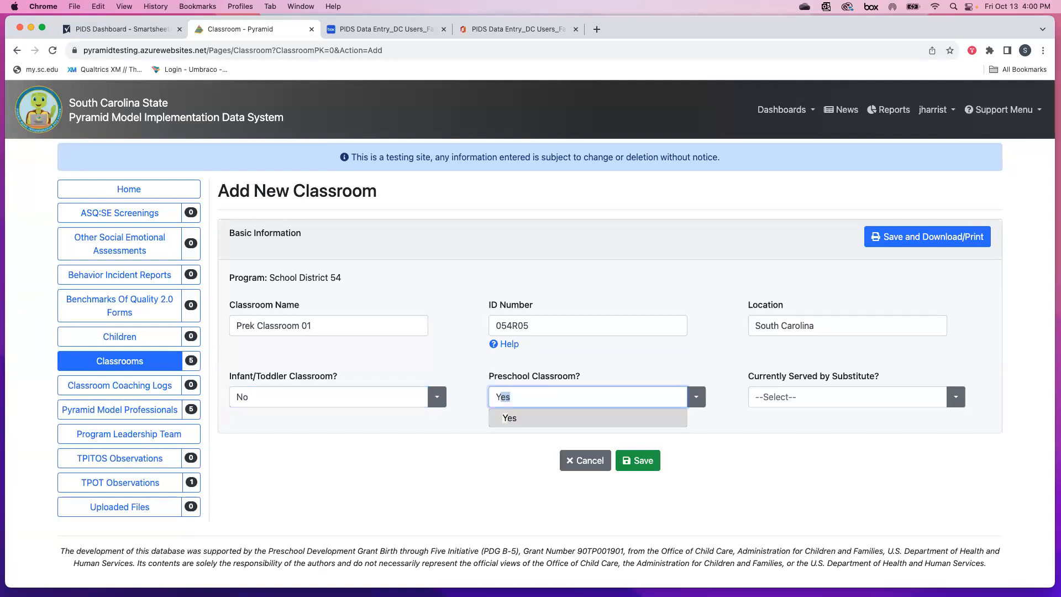
key(Tab)
click(957, 396)
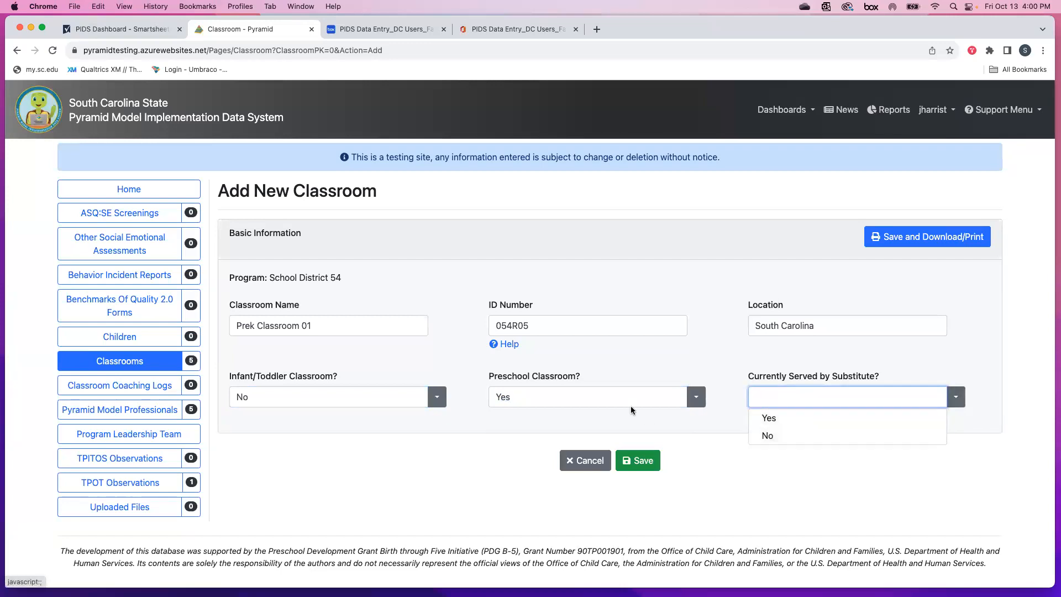
click(801, 436)
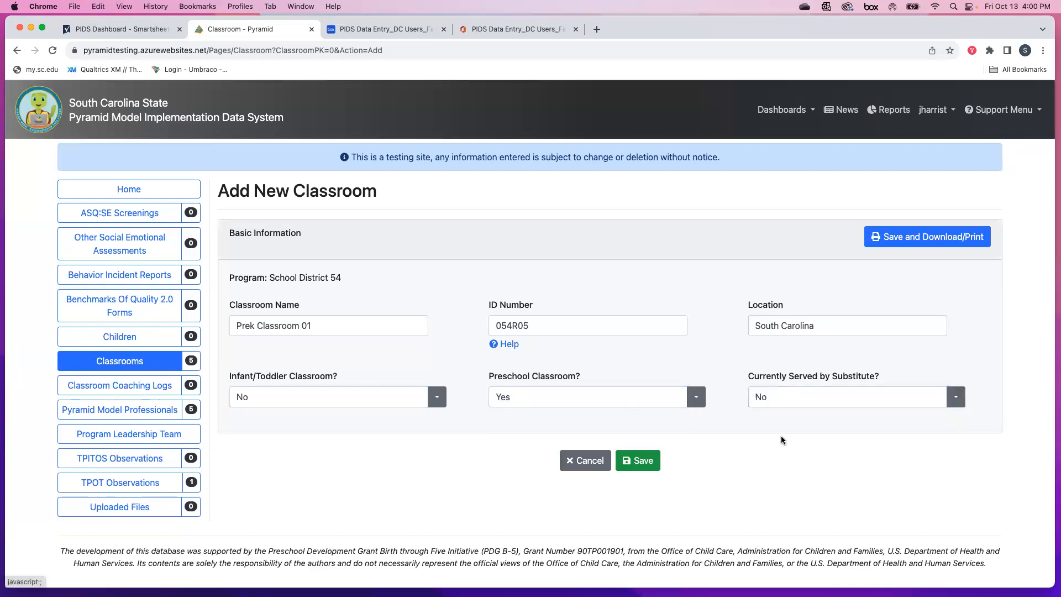
click(643, 465)
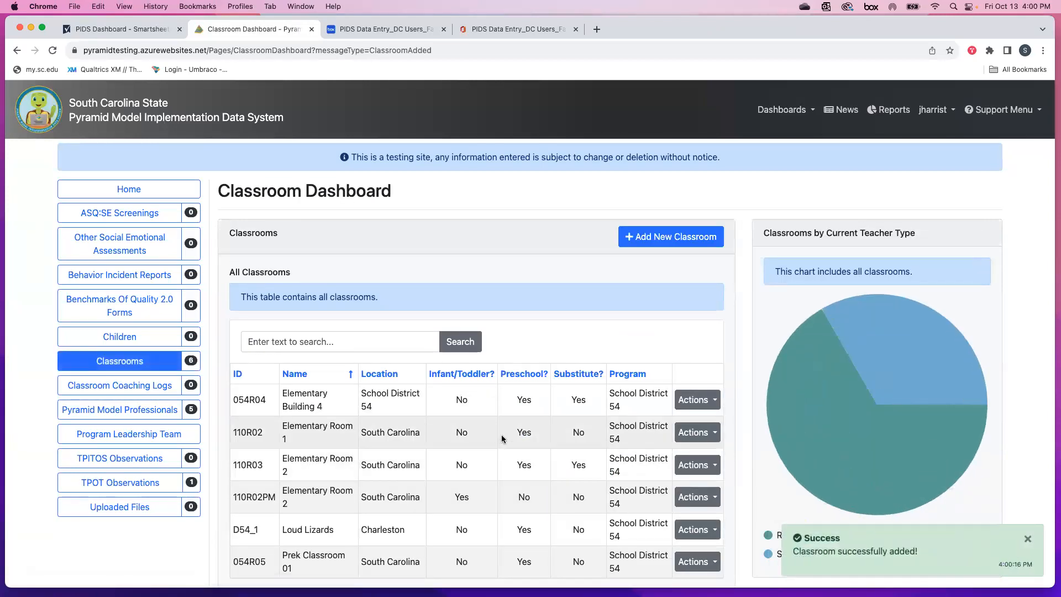
Step: Scroll the Classroom Dashboard to review the new Prek Classroom 01 row with ID 054R05
scroll(503, 439, down, 1)
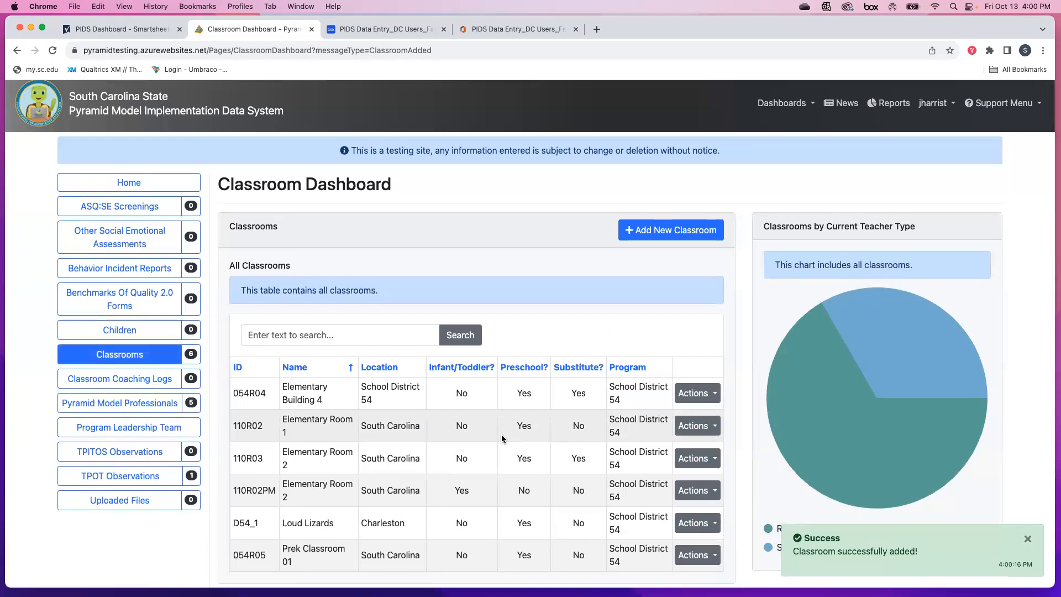
scroll(503, 439, down, 1)
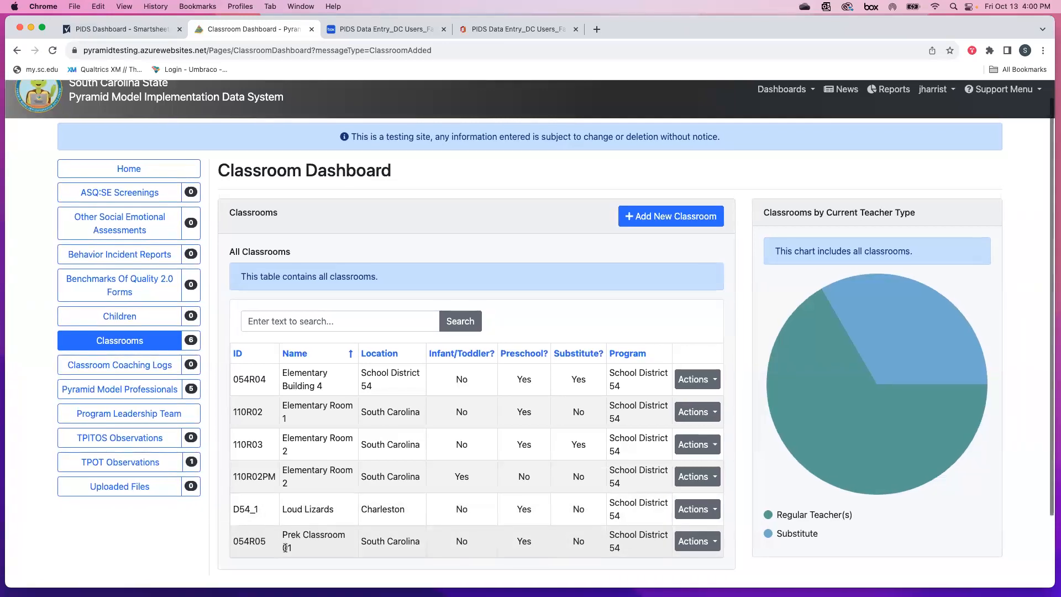
scroll(266, 536, up, 1)
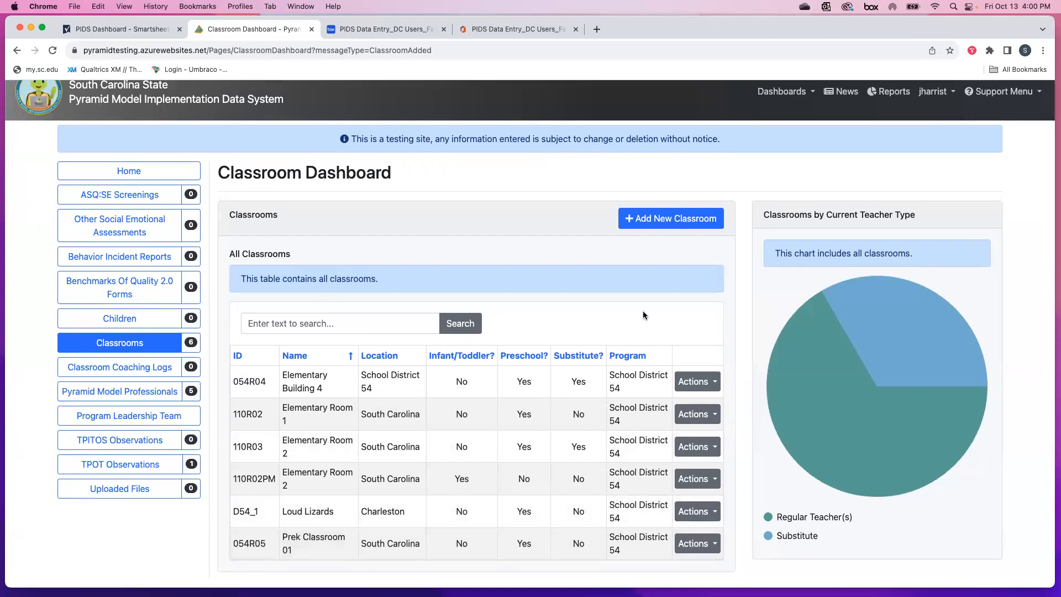
Step: Start another classroom named 'PreK Classroom 01 (PM)' with ID 054R05PM in South Carolina
click(653, 219)
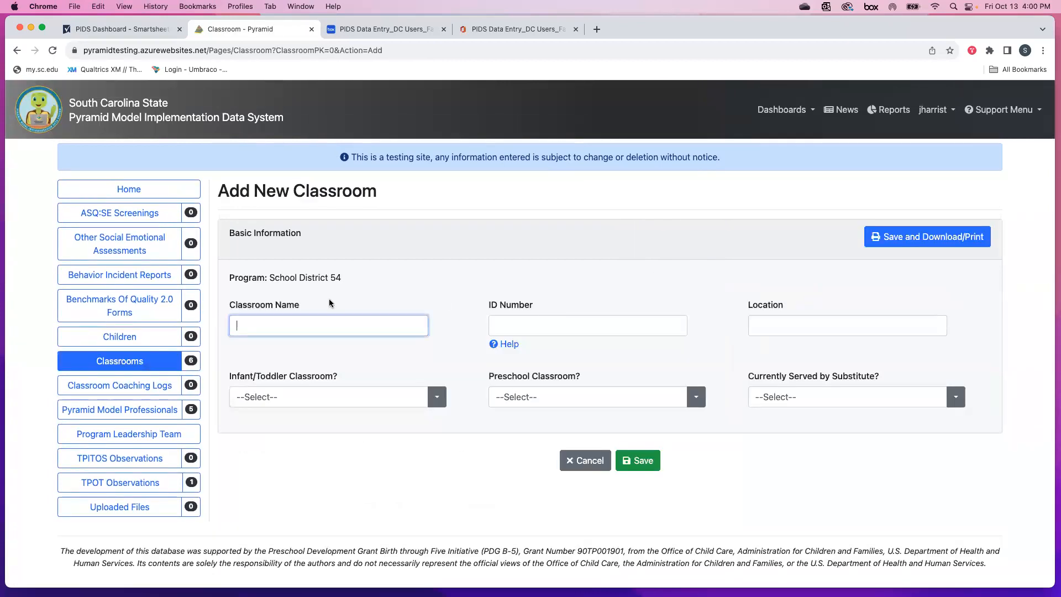
text(PreK)
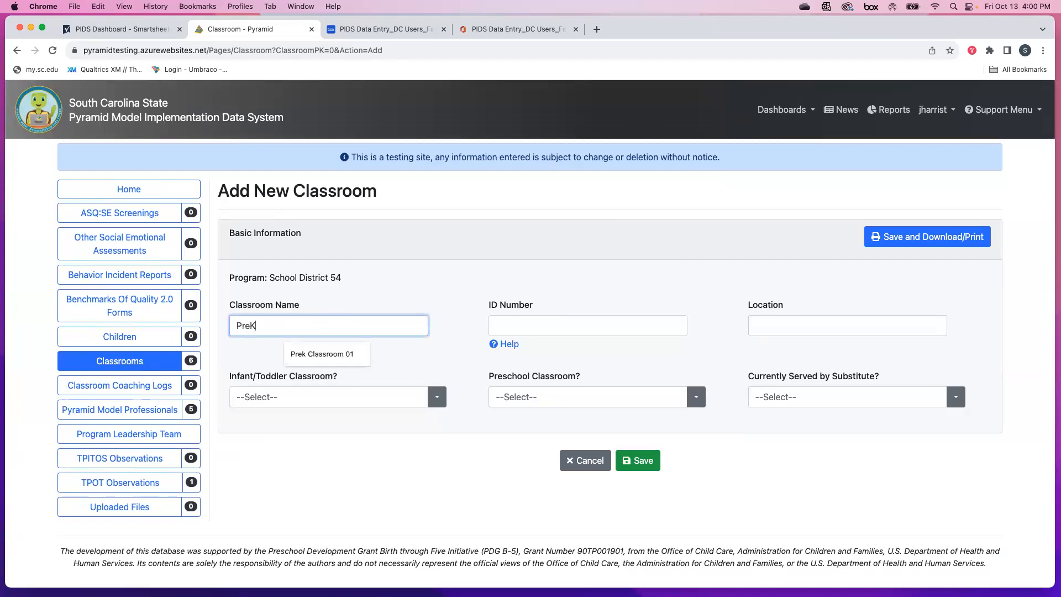
text( Classroom 01 (PM))
key(Tab)
text(054)
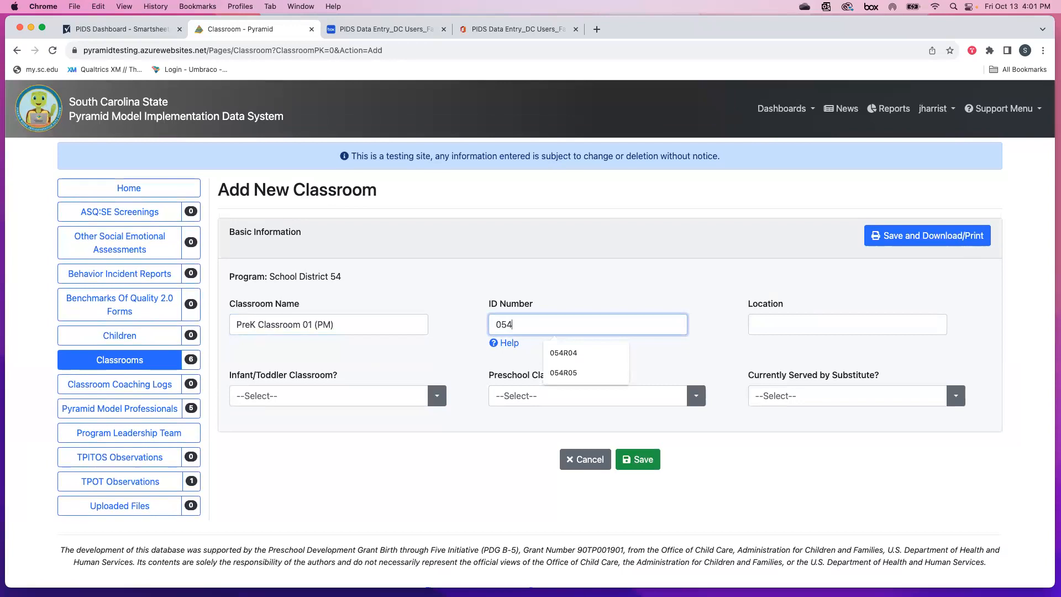
text(R05)
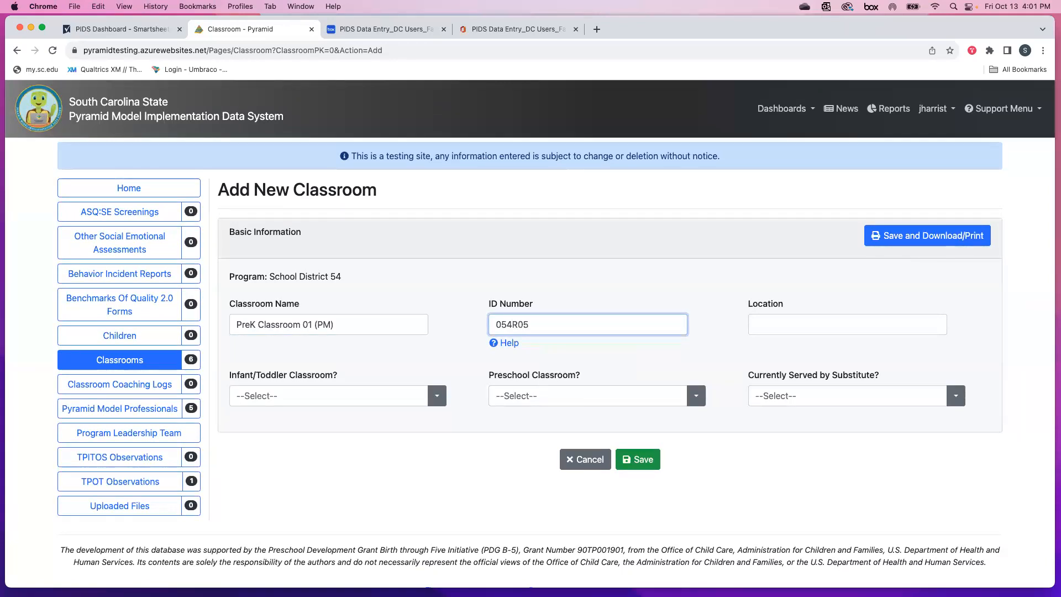
text(PM)
key(Tab)
key(Tab)
text(South)
key(Down)
key(Return)
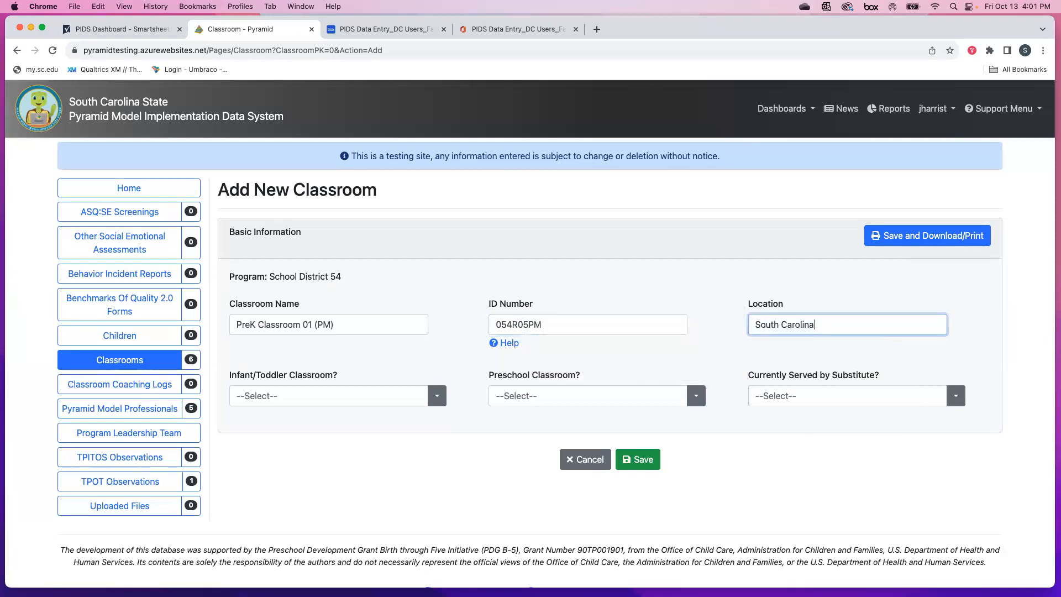
Step: Set Infant/Toddler to No, Preschool to Yes, substitute to No, and save the record
scroll(319, 333, down, 1)
click(437, 390)
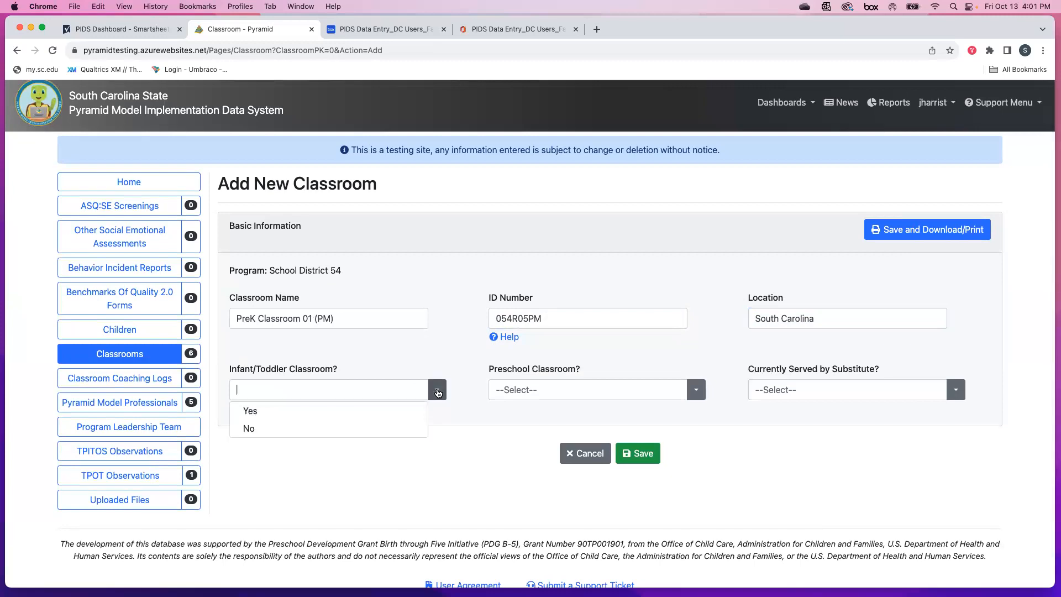
click(387, 429)
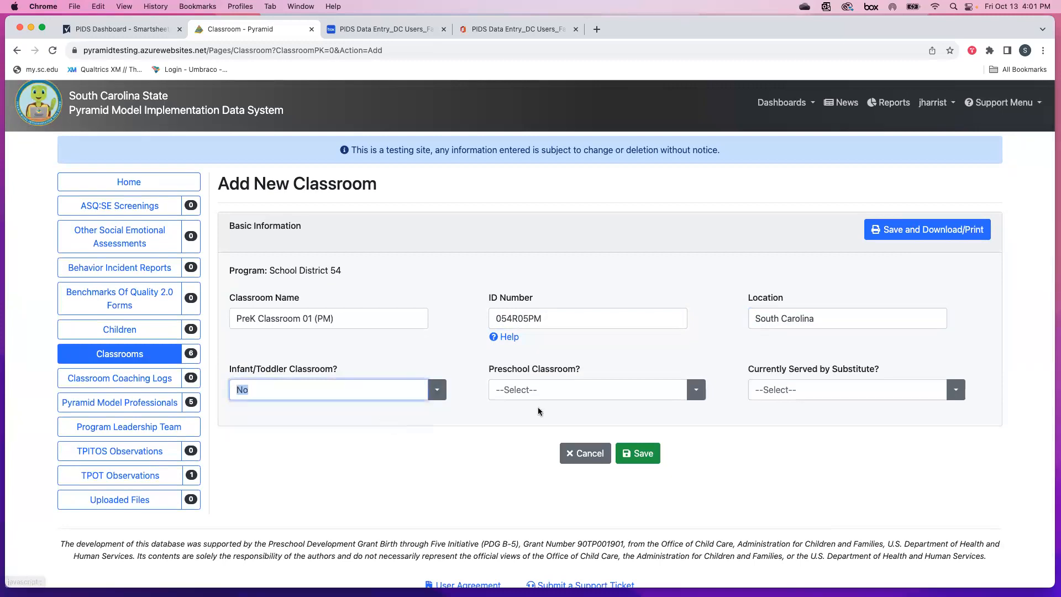
click(697, 390)
click(635, 409)
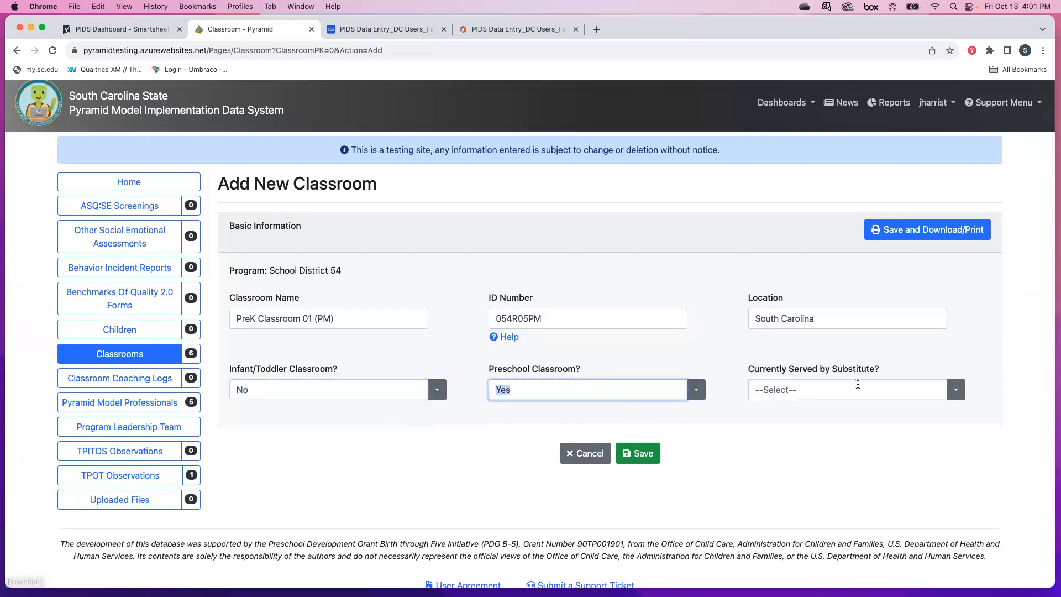
click(950, 386)
click(864, 429)
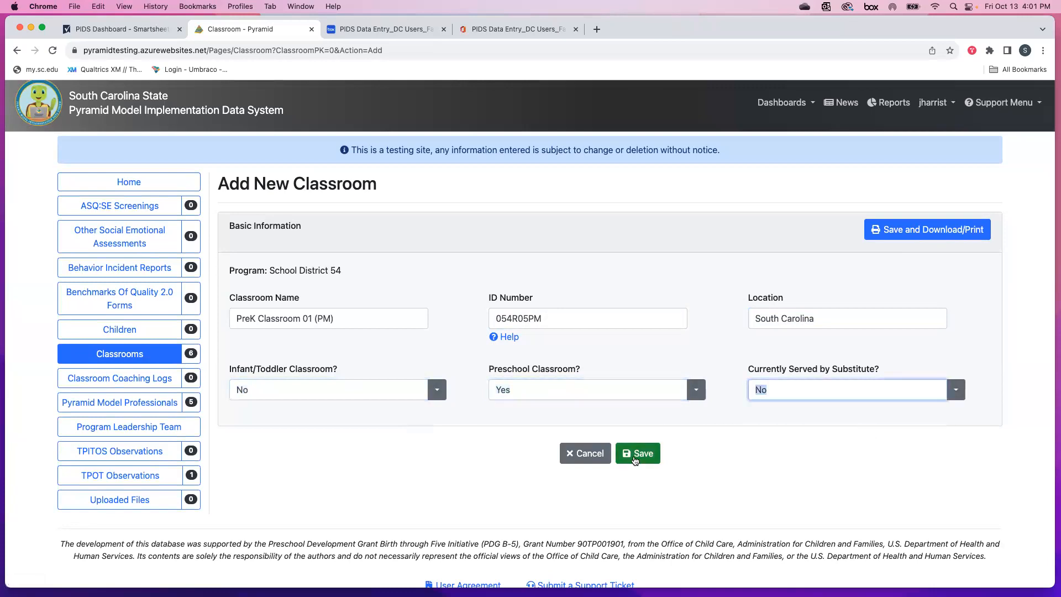
click(657, 458)
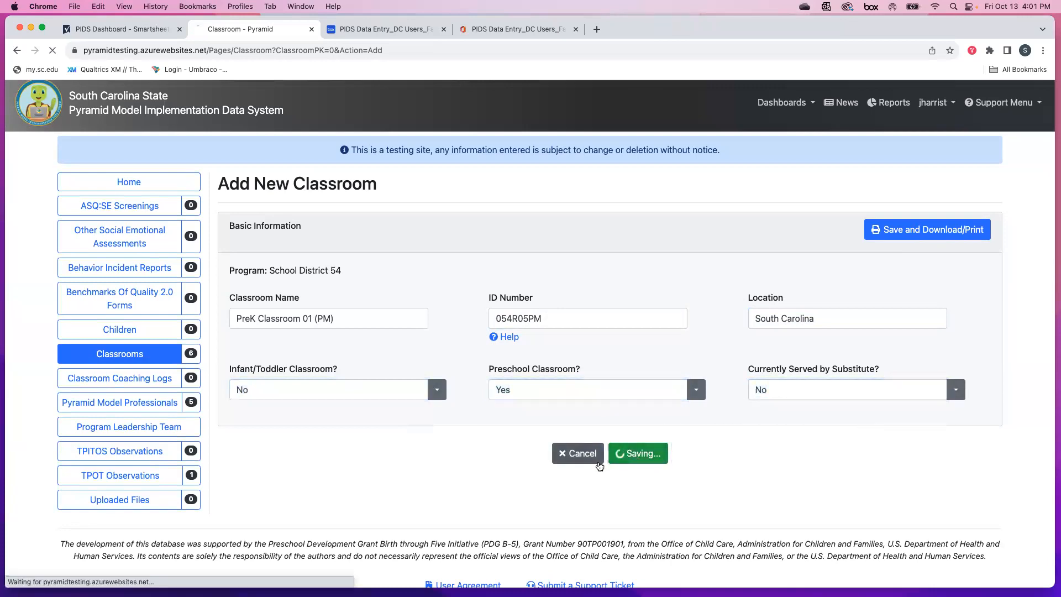
scroll(553, 430, down, 1)
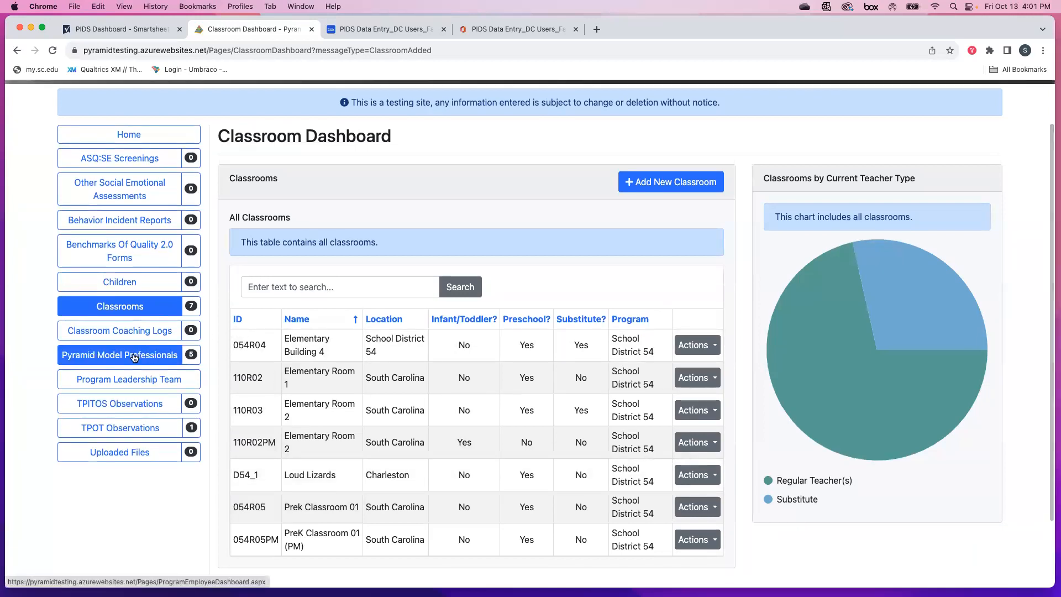
Step: Open the Pyramid Model Professionals dashboard, scroll its list, and go to Upload Rosters
click(135, 357)
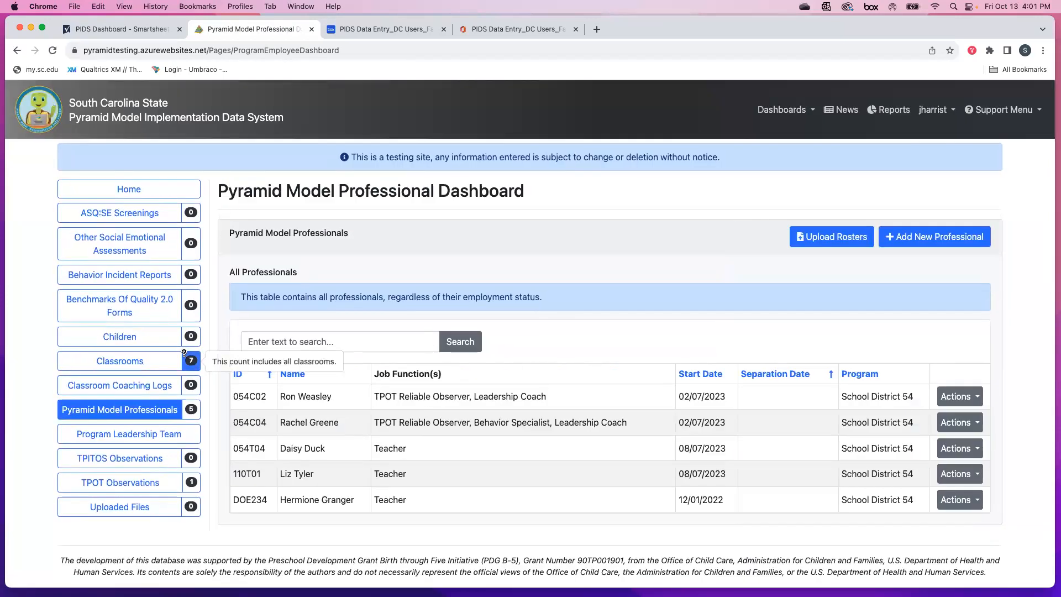
scroll(154, 393, down, 1)
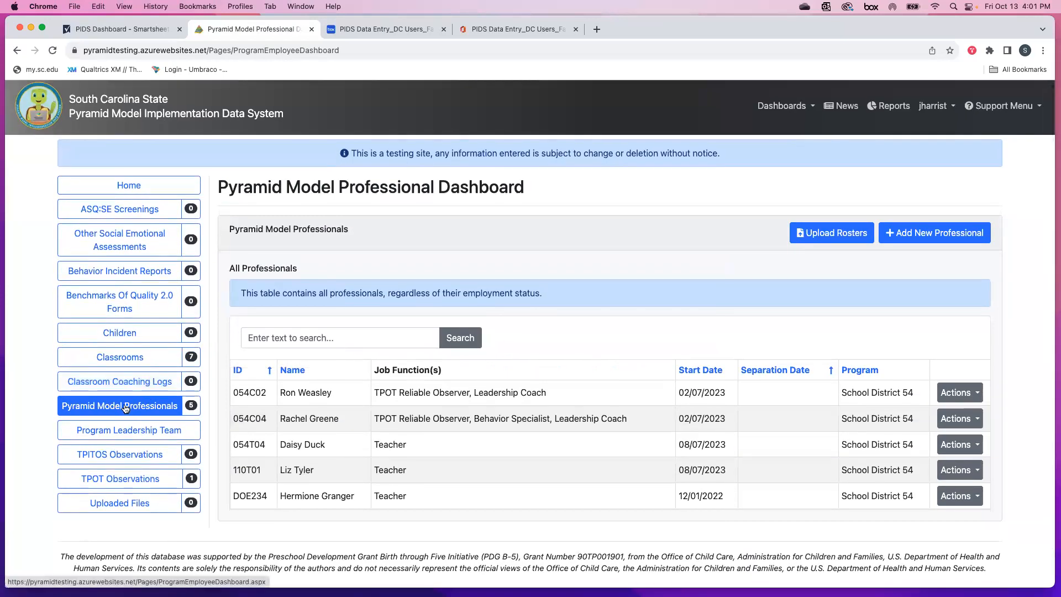
scroll(126, 409, down, 1)
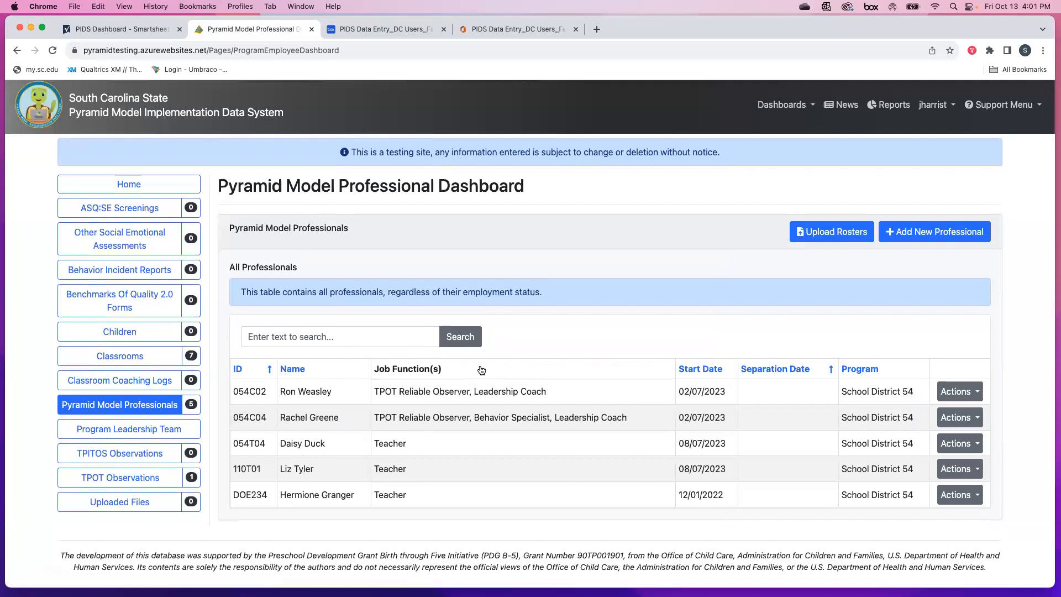
scroll(846, 260, down, 1)
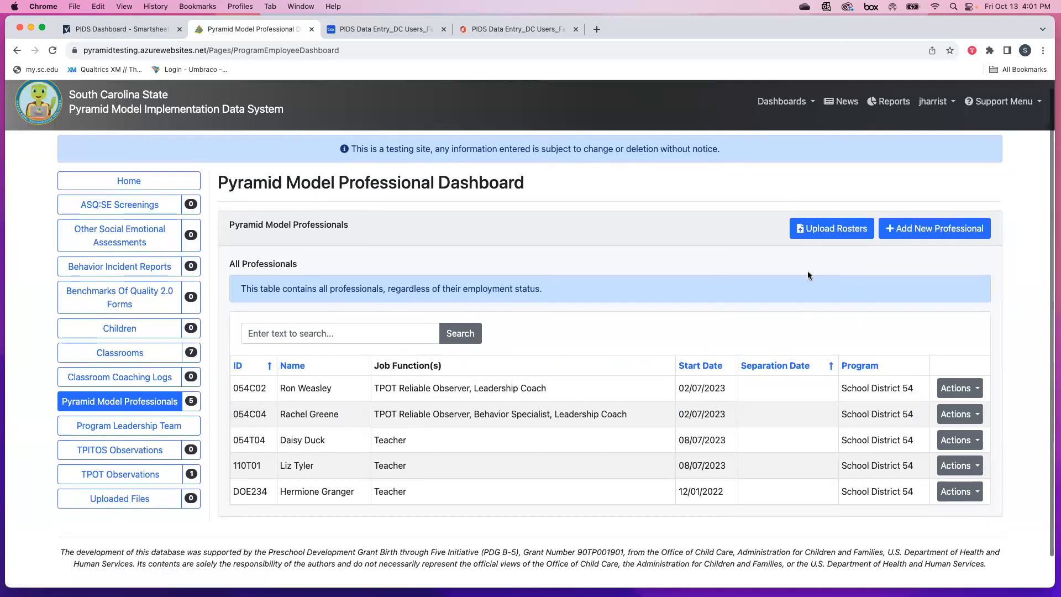
click(813, 235)
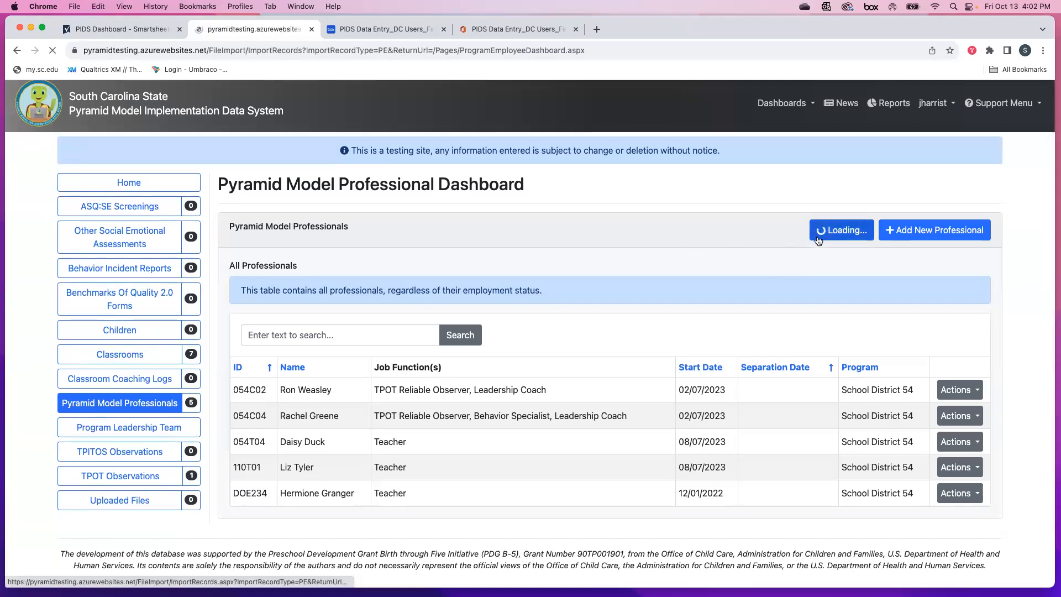
Step: Read through the Import Professional Records instructions, then cancel without uploading a file
scroll(658, 265, down, 2)
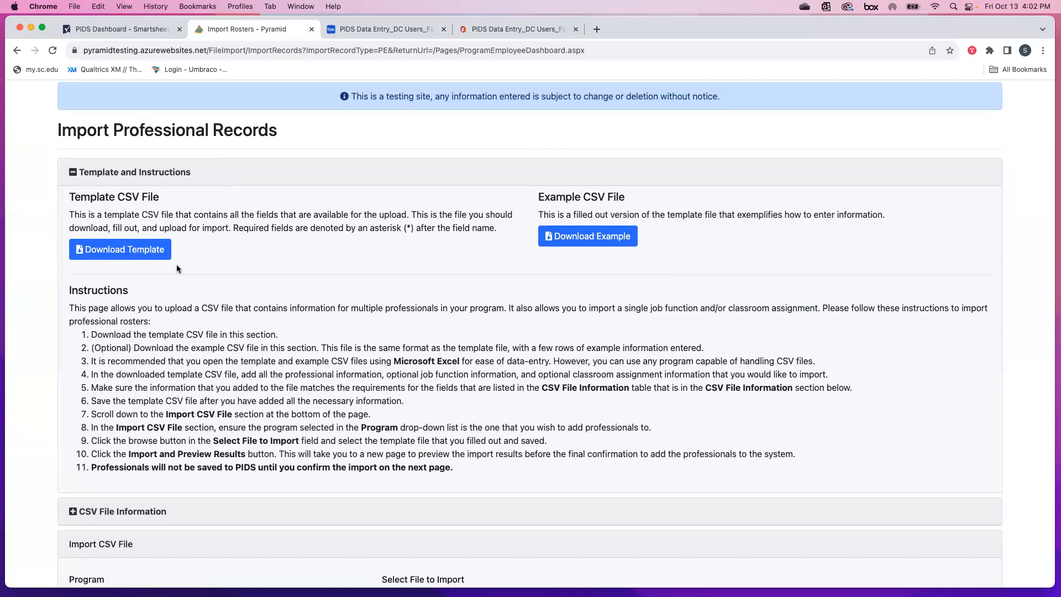
scroll(168, 291, down, 2)
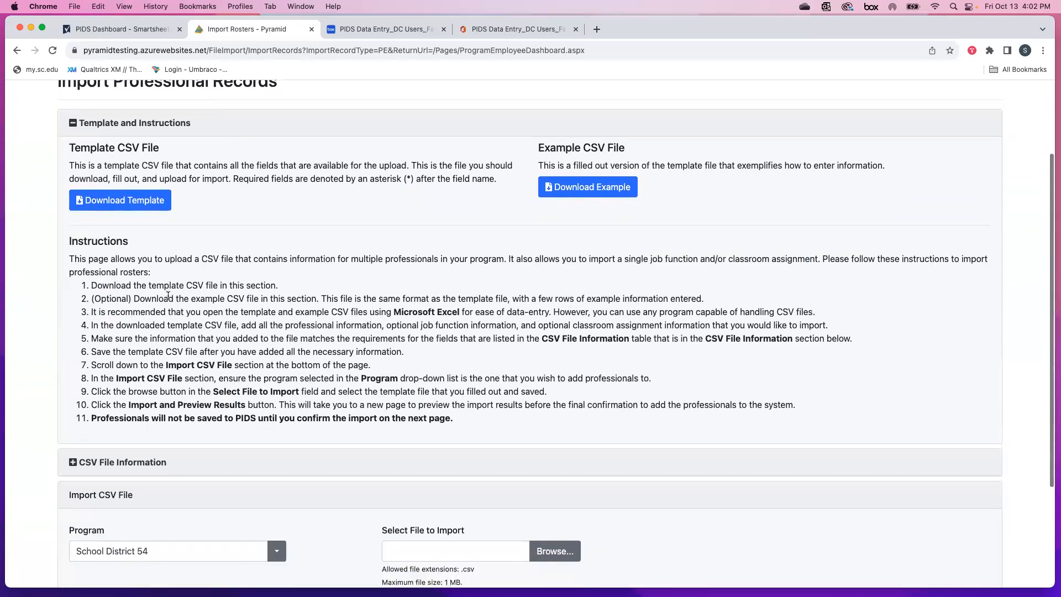
scroll(169, 295, down, 1)
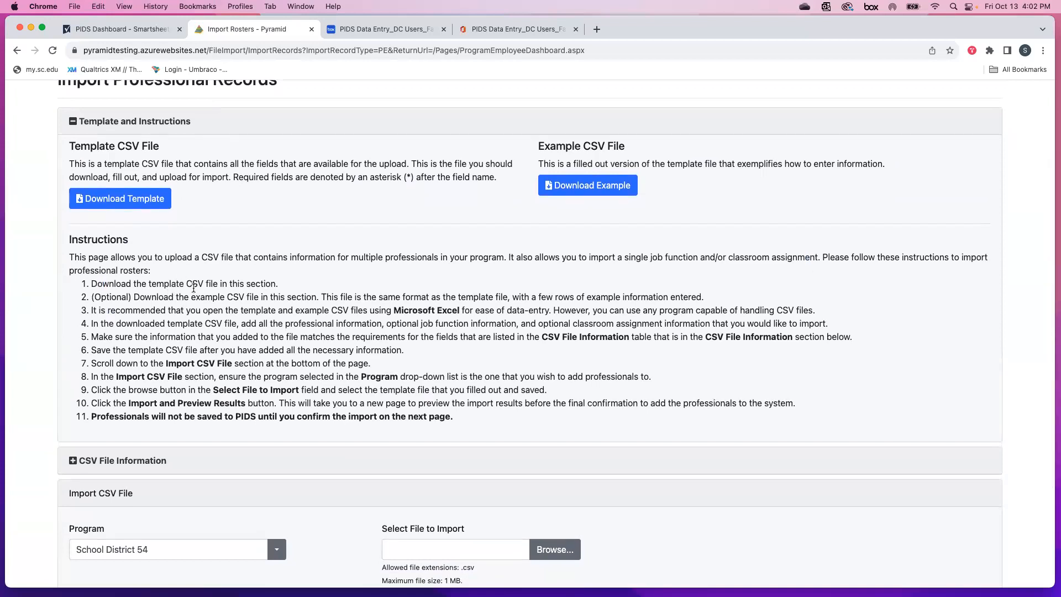
scroll(193, 288, down, 5)
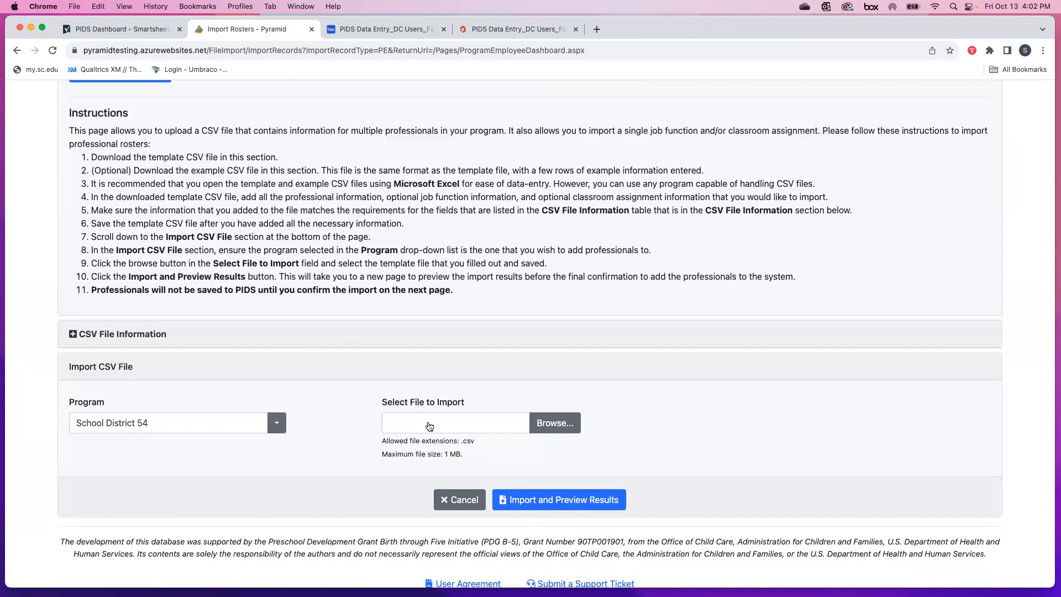
scroll(542, 453, down, 1)
scroll(498, 489, down, 2)
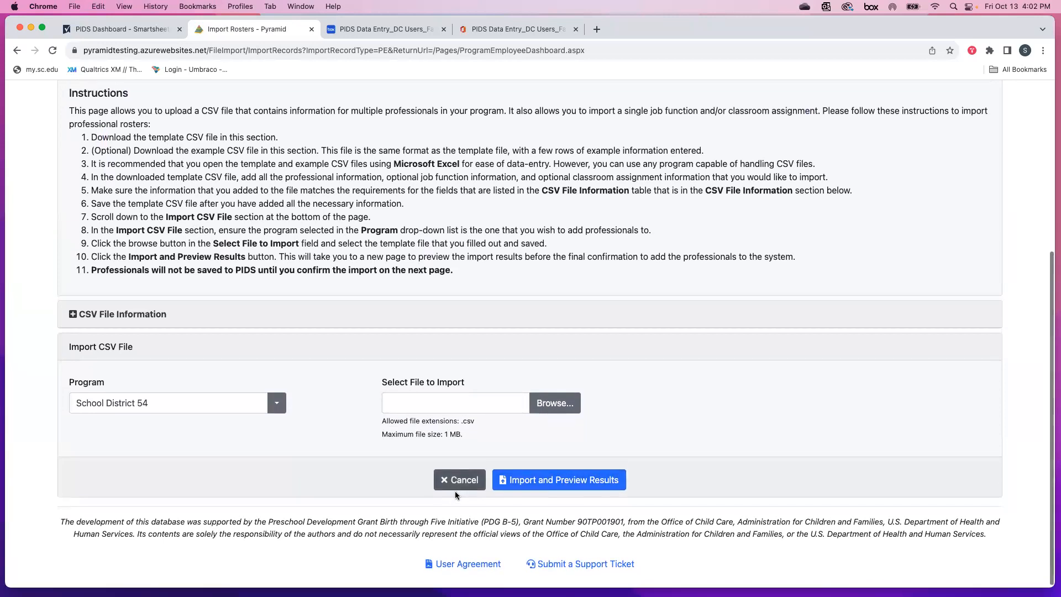
click(454, 480)
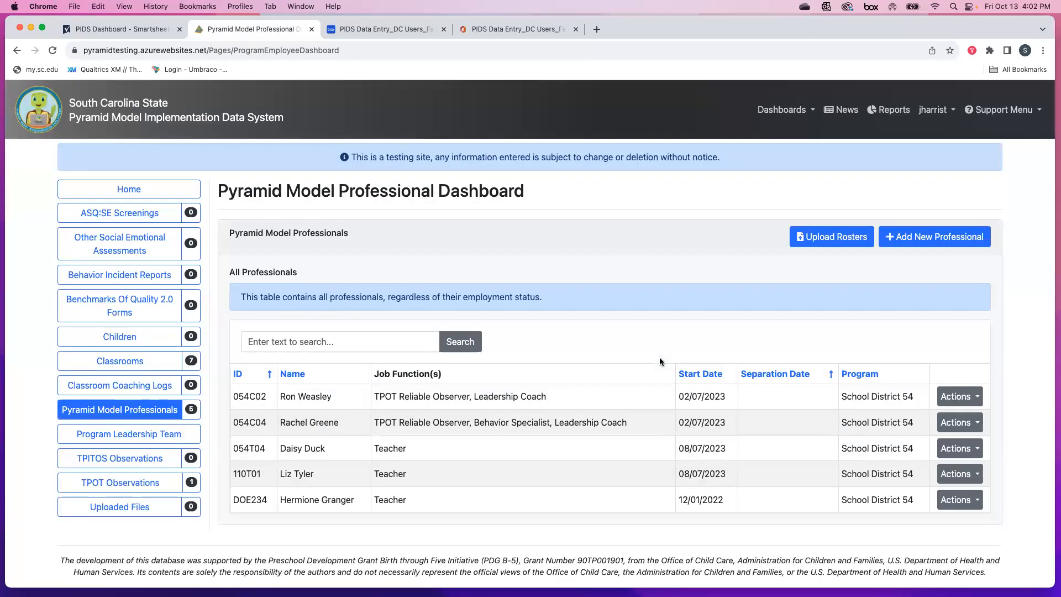
Step: Start a new professional, entering the person's first and last name and ID 054T07
click(909, 238)
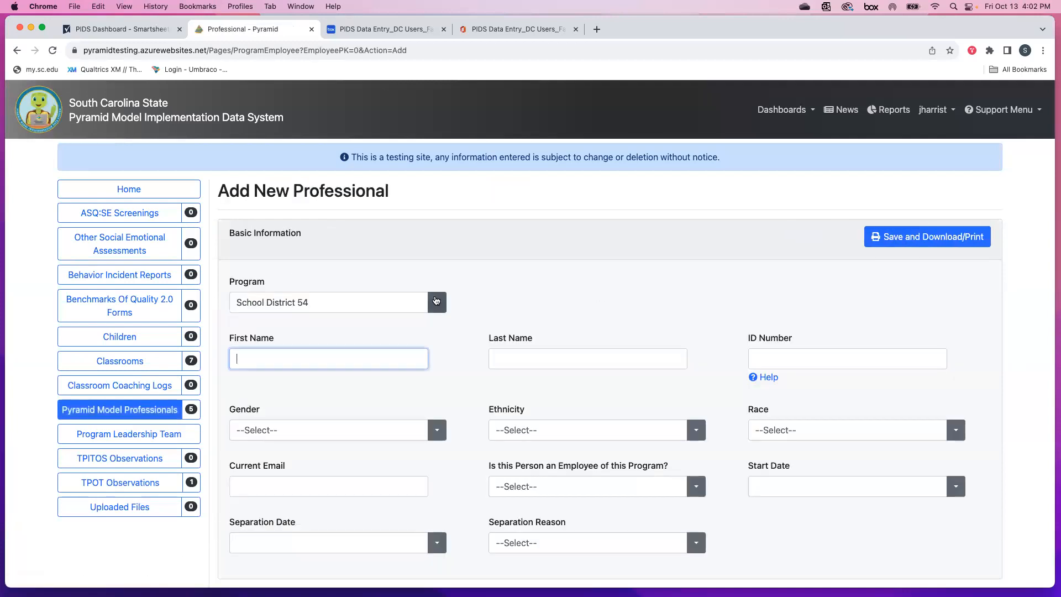
scroll(500, 252, down, 2)
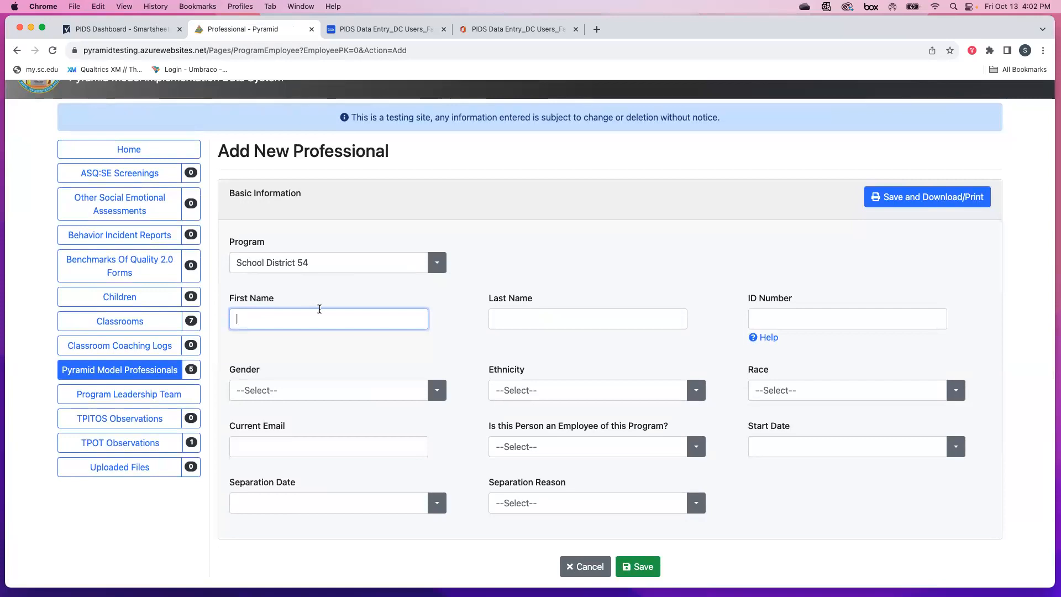
text(Minn)
key(Down)
key(Tab)
text(Mouse)
key(Tab)
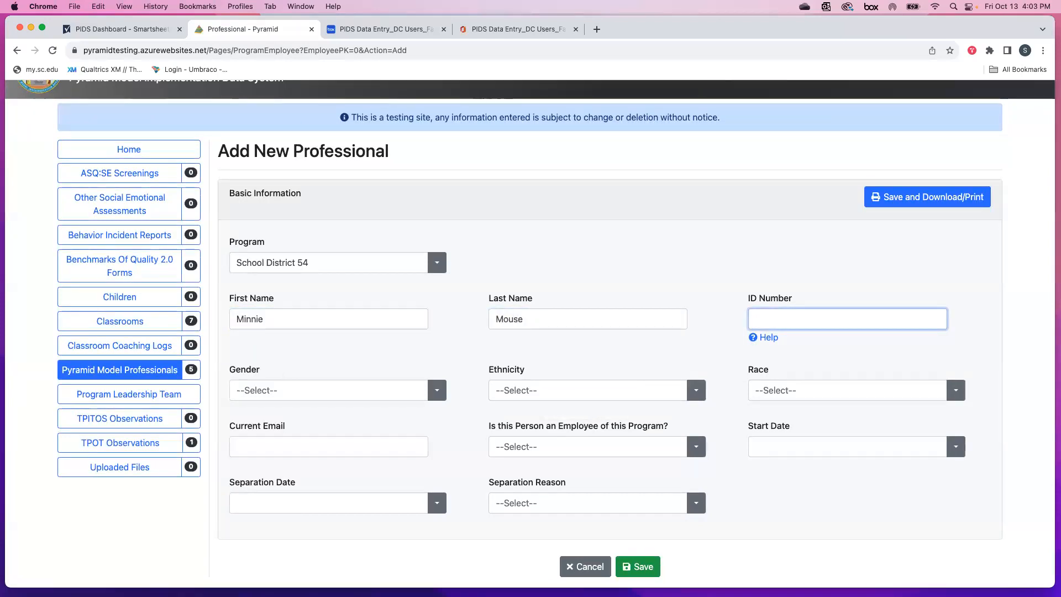
text(054T07)
key(Tab)
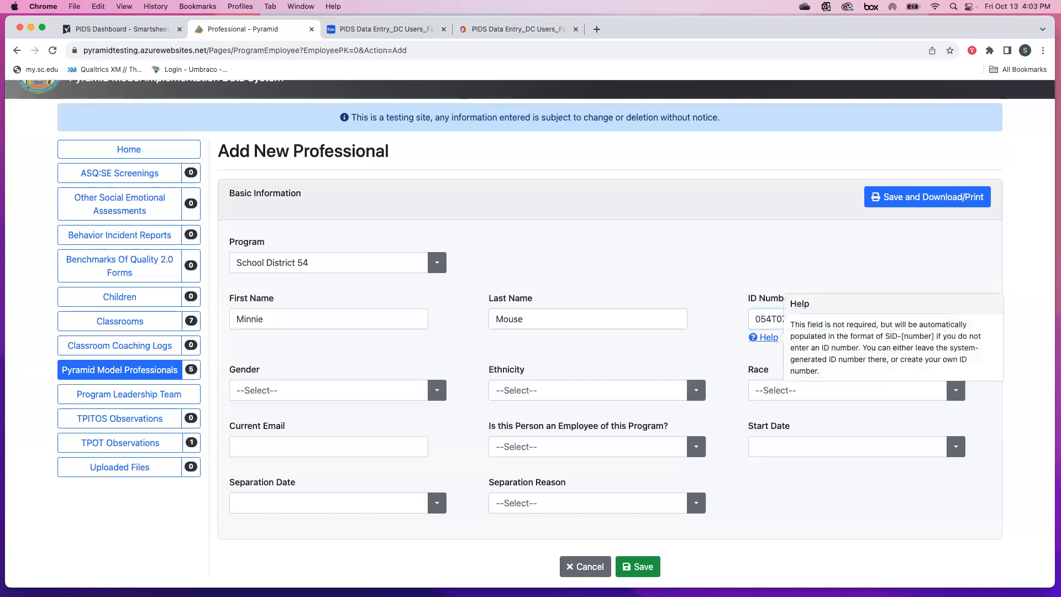
click(435, 390)
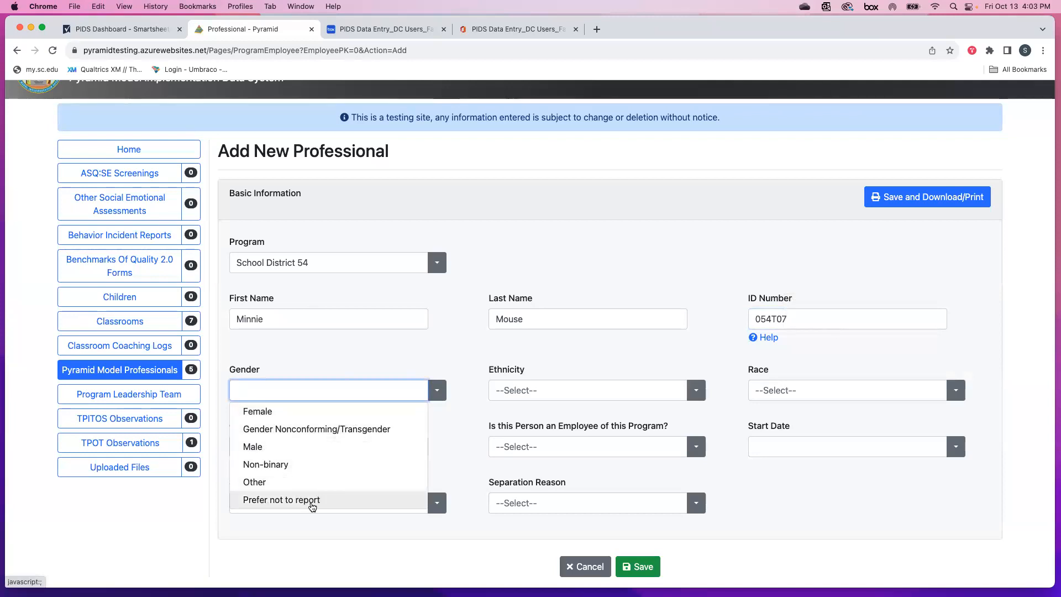
Step: Set gender to Female and both ethnicity and race to Prefer not to report
click(289, 410)
click(692, 391)
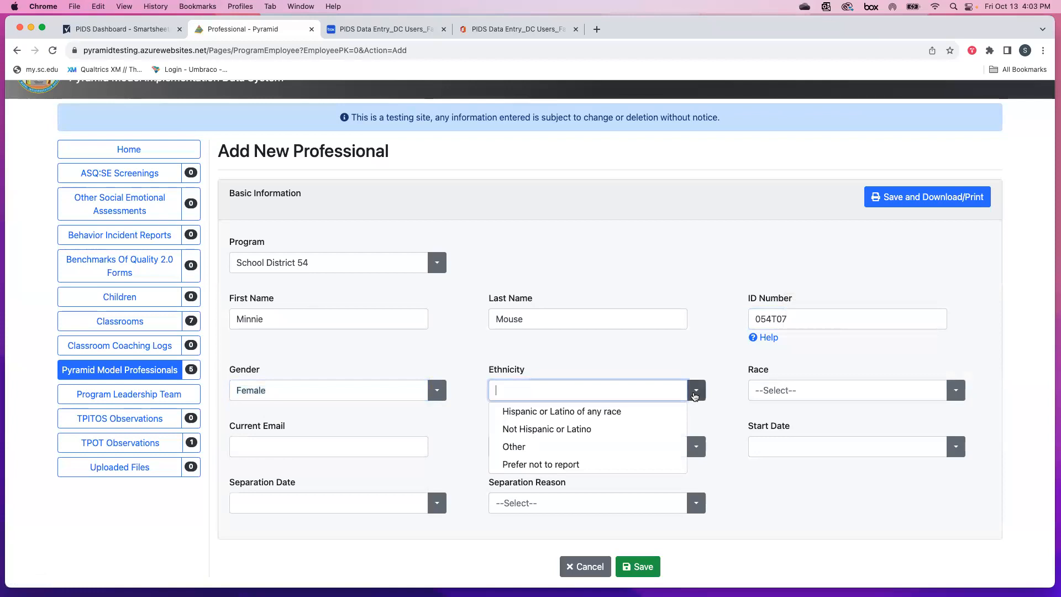
click(572, 466)
click(958, 392)
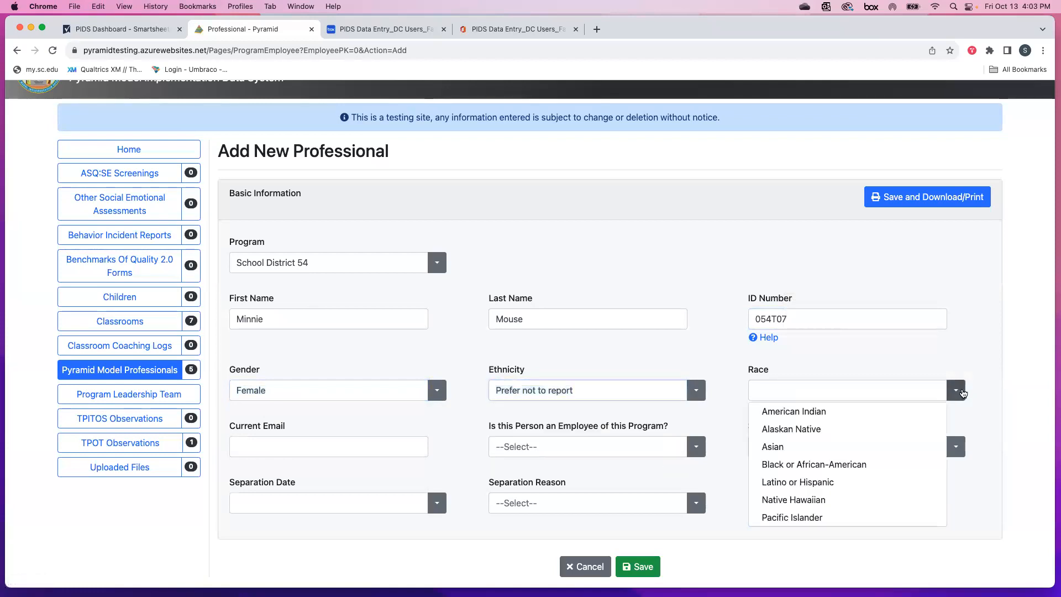
scroll(918, 422, down, 4)
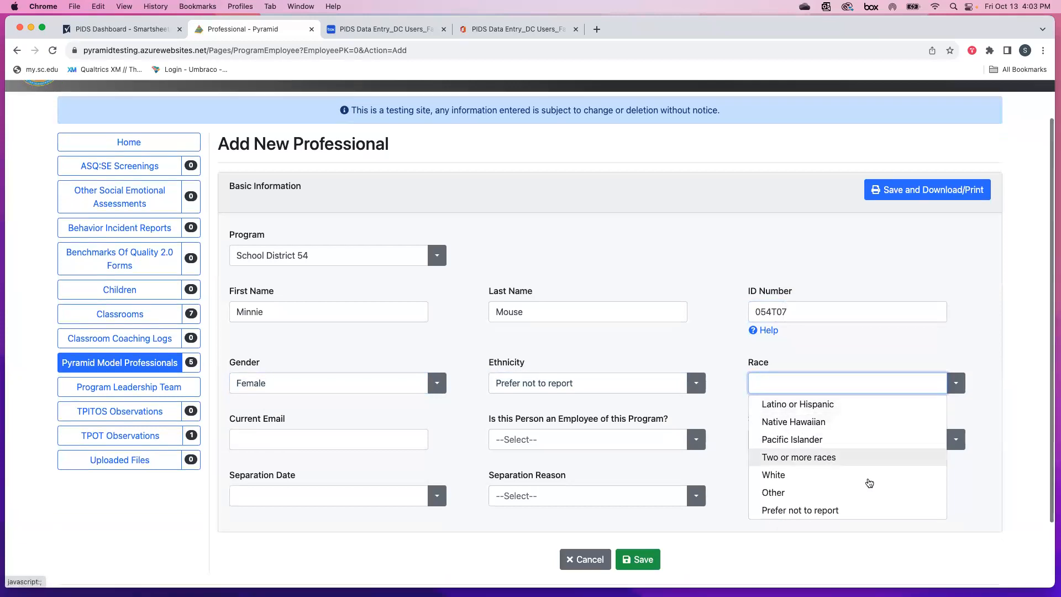
click(844, 511)
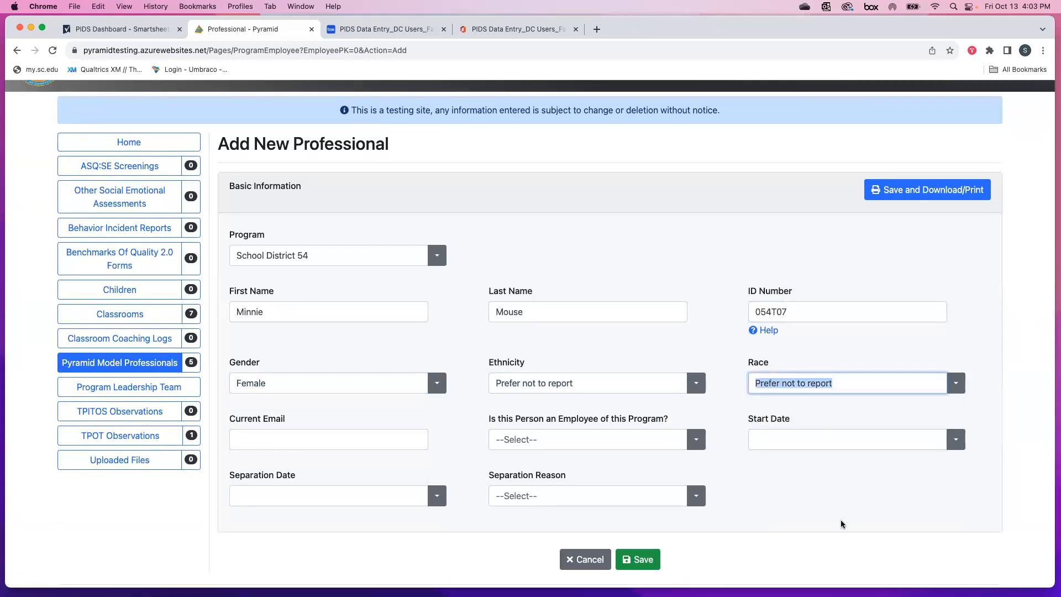
Step: Enter the professional's work e-mail and mark them as an employee of the program
click(347, 442)
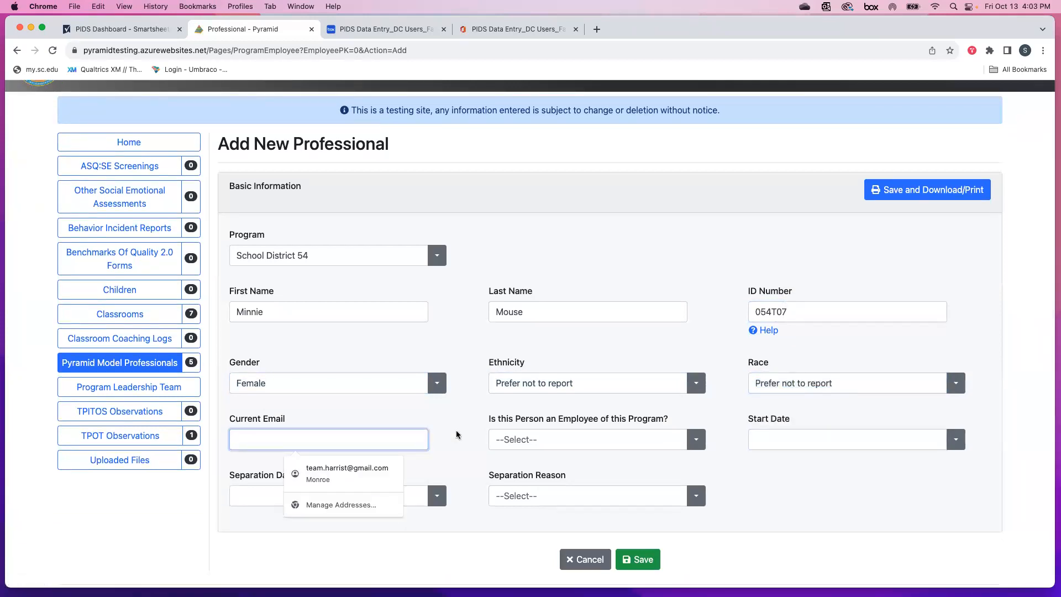
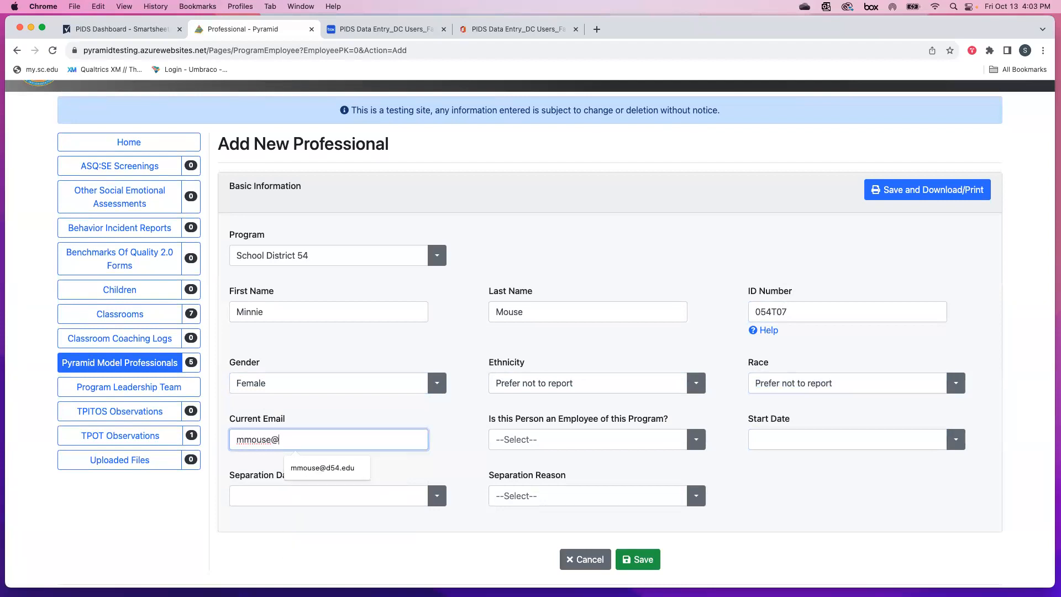
key(Tab)
scroll(699, 432, down, 1)
click(698, 423)
click(603, 442)
Step: Set the start date to 08/07/2023 and save the professional
click(956, 423)
click(818, 201)
click(818, 202)
click(799, 276)
click(295, 515)
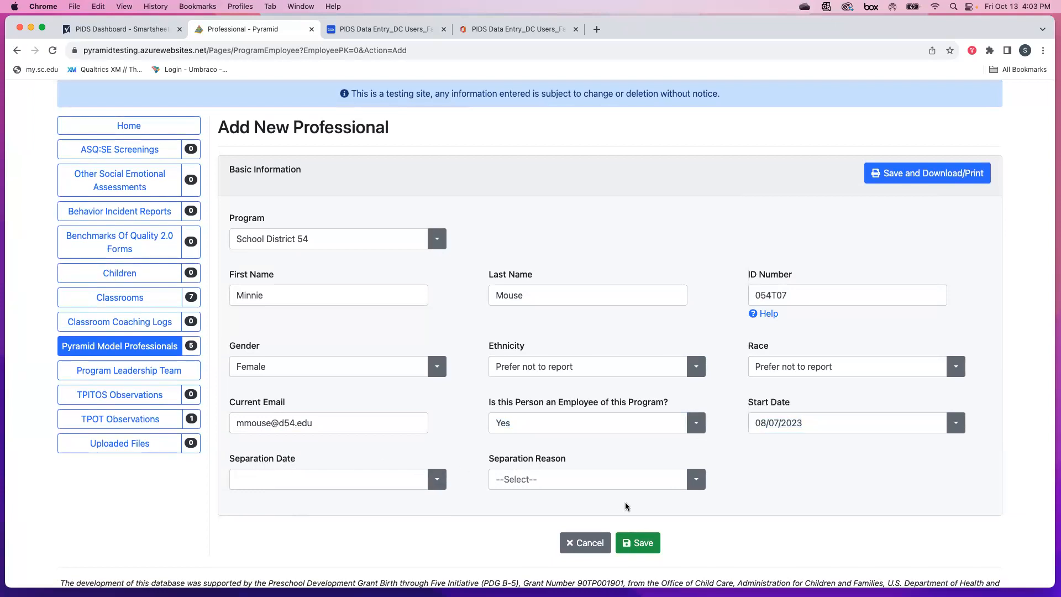
scroll(625, 502, down, 1)
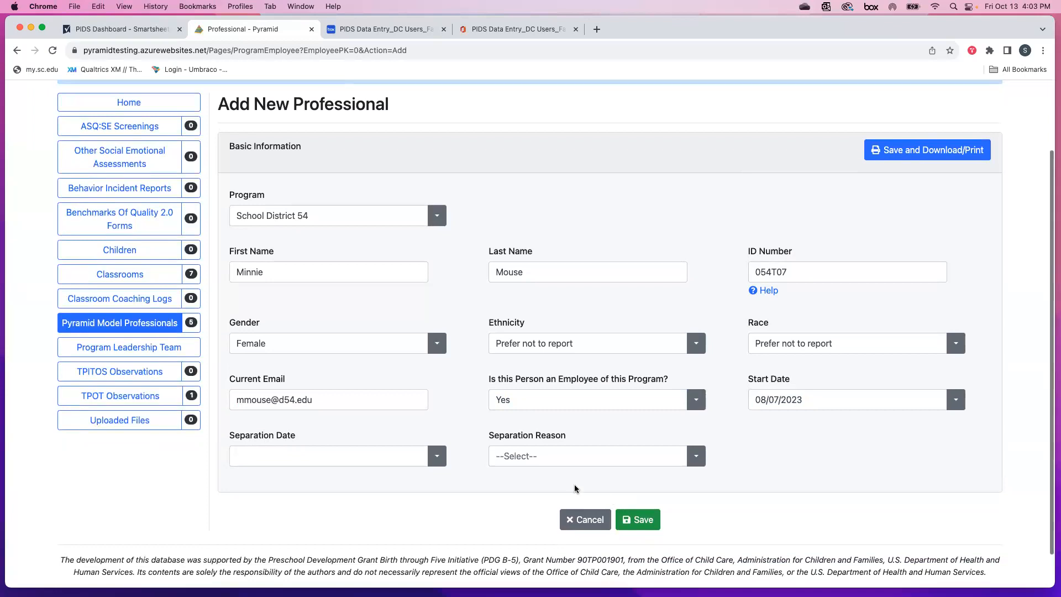
click(644, 523)
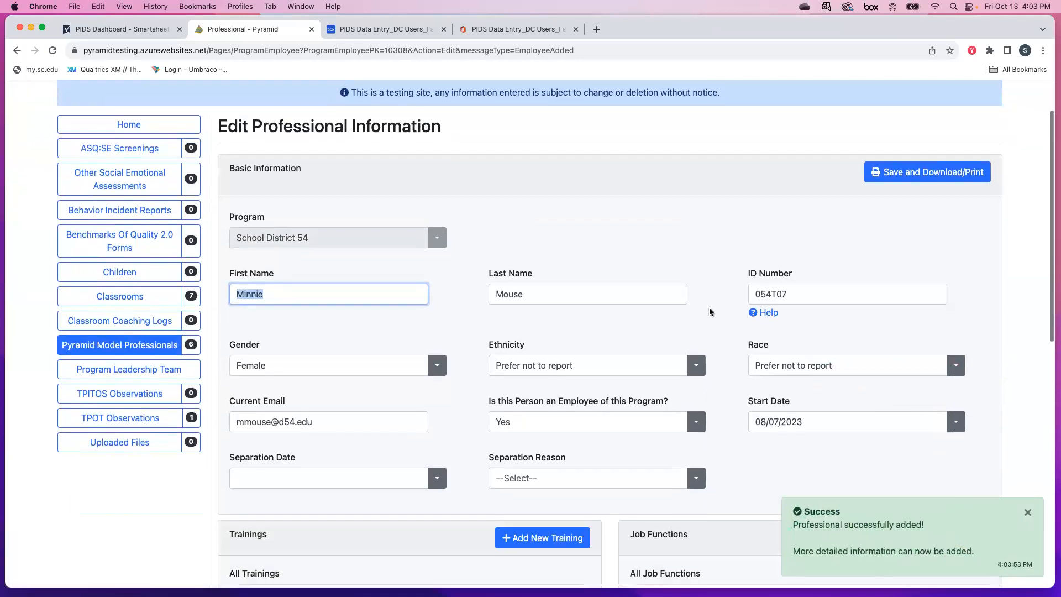
Step: Scroll down to the empty Trainings, Job Functions and Classroom Assignment History sections
scroll(710, 312, down, 5)
scroll(710, 313, down, 3)
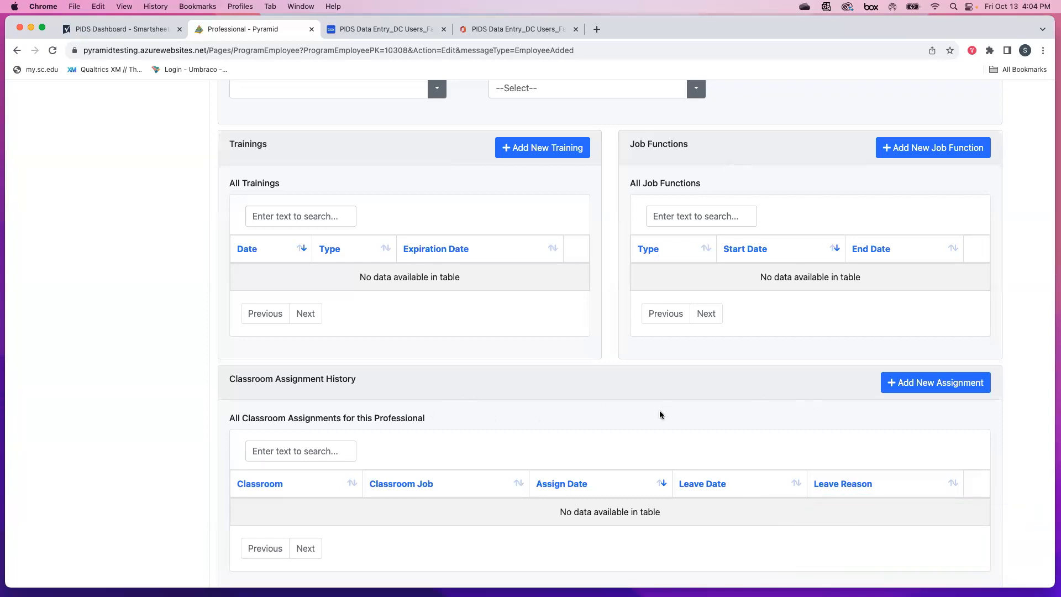
Step: Add and save a Pyramid Model Preschool Module 1 training dated 08/07/2023
click(540, 147)
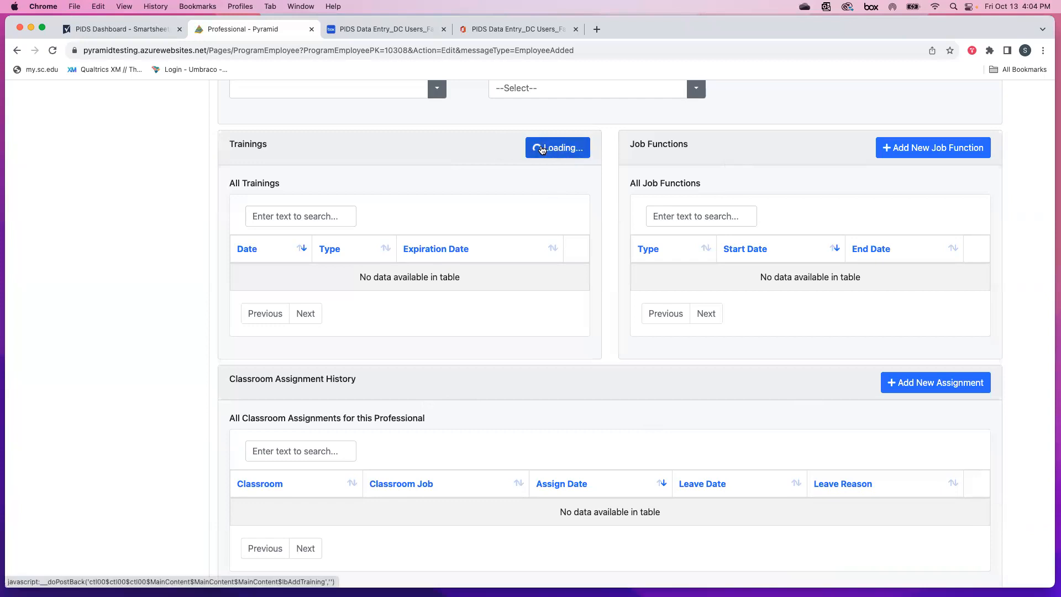
click(453, 412)
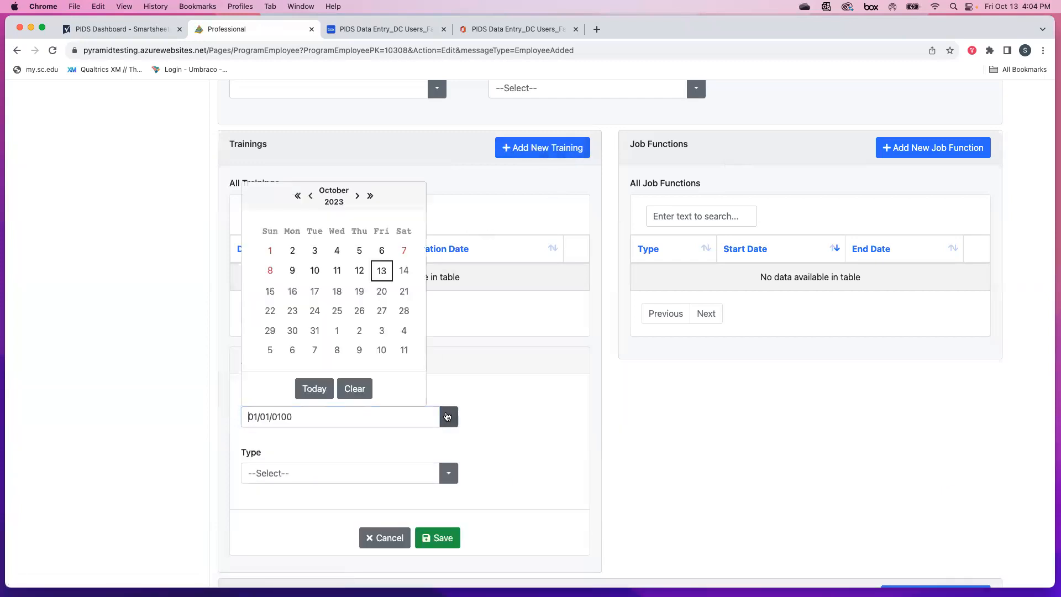
click(309, 196)
click(310, 196)
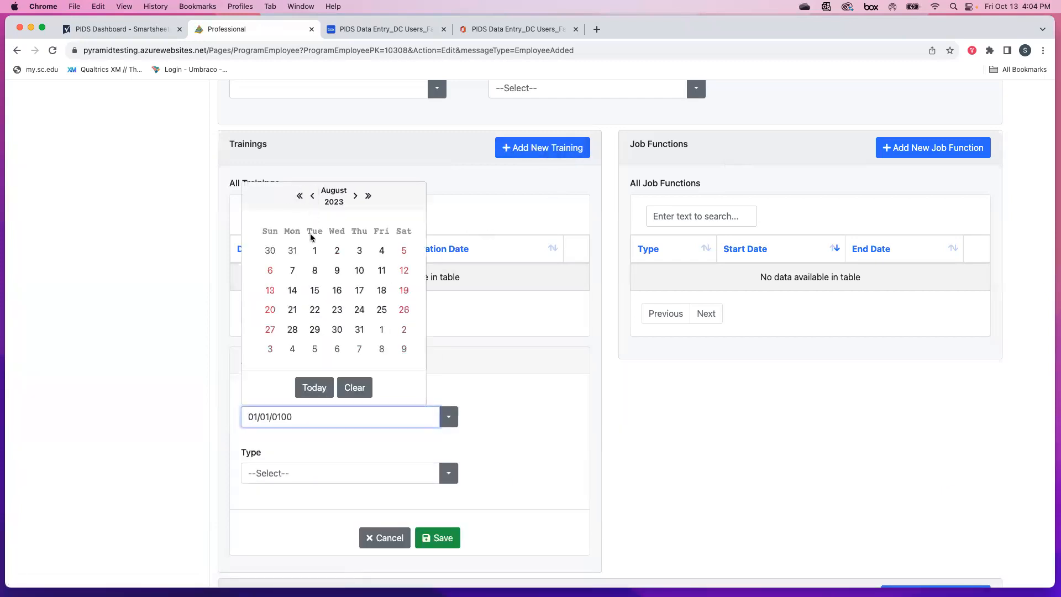
click(293, 271)
click(446, 475)
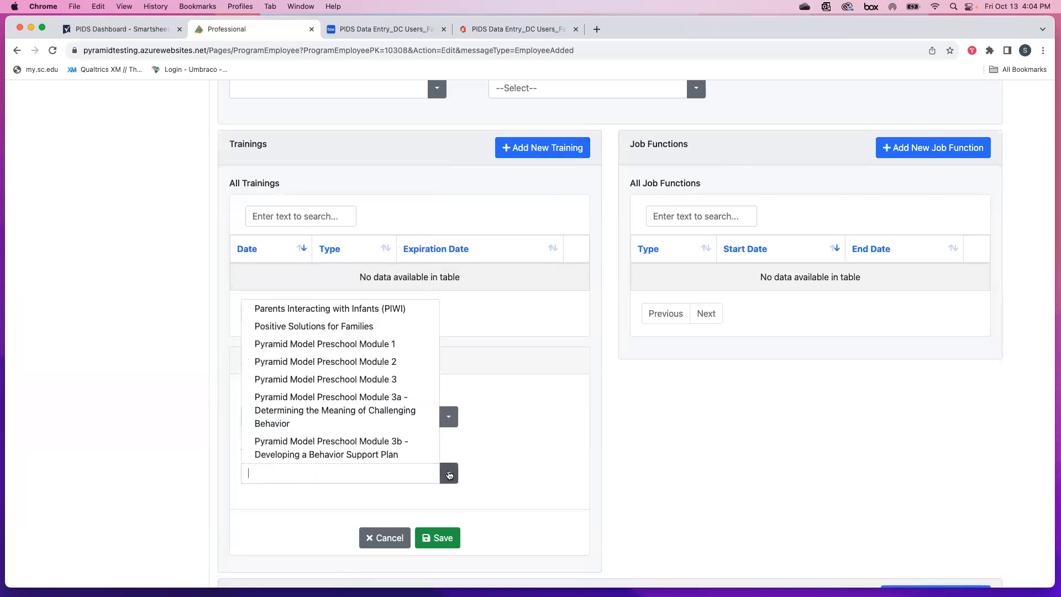
click(383, 344)
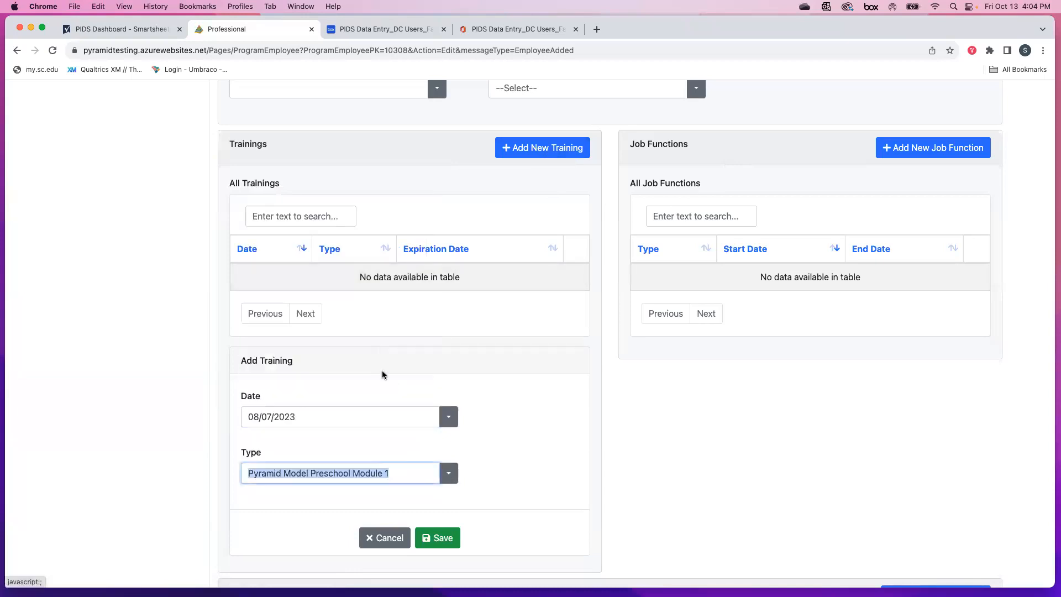
click(449, 473)
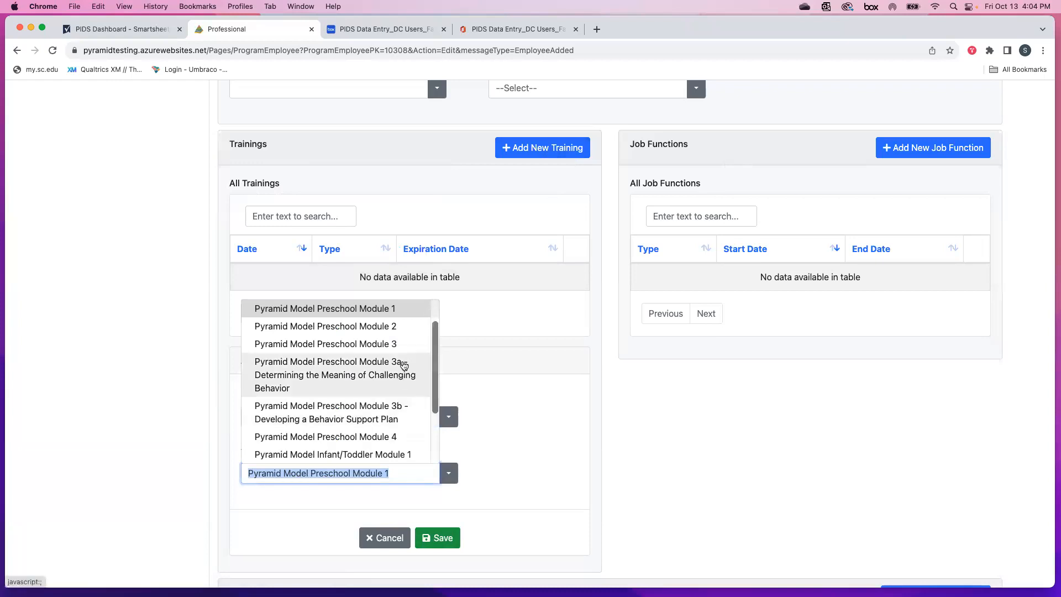
scroll(403, 363, up, 2)
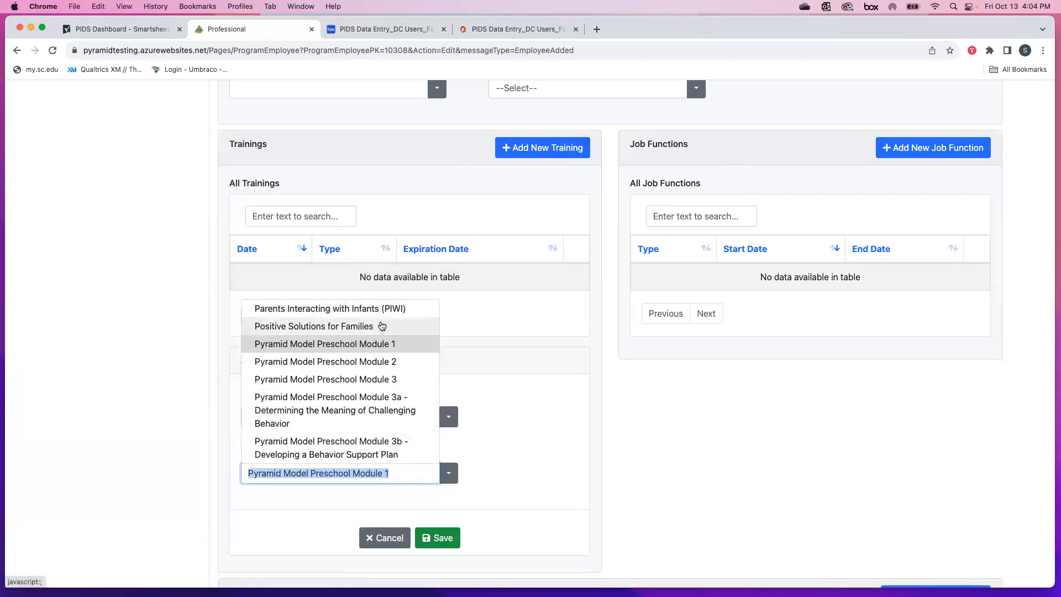
scroll(381, 332, down, 3)
scroll(381, 335, down, 2)
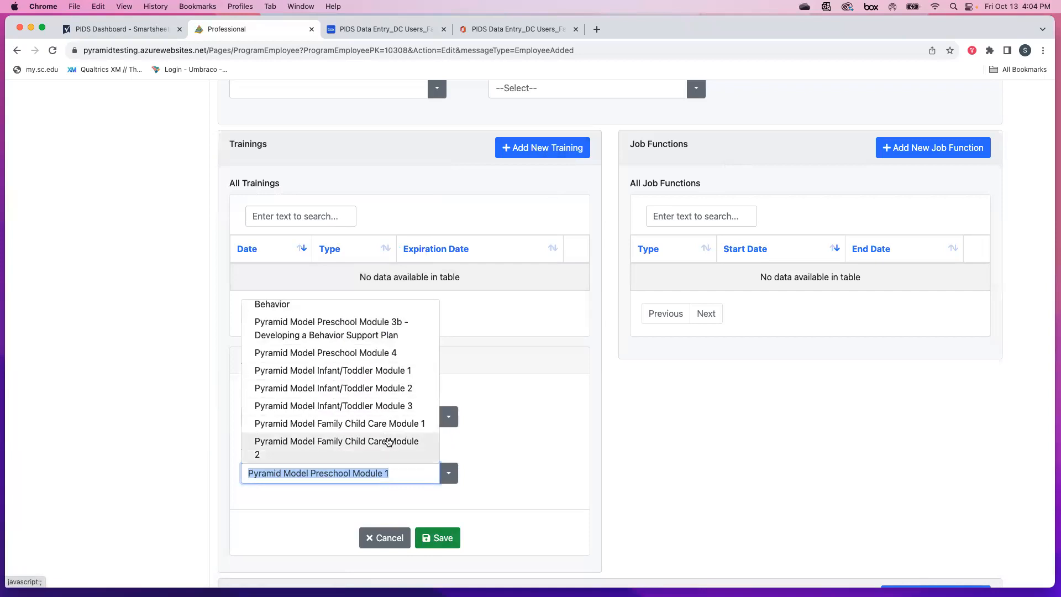
click(503, 384)
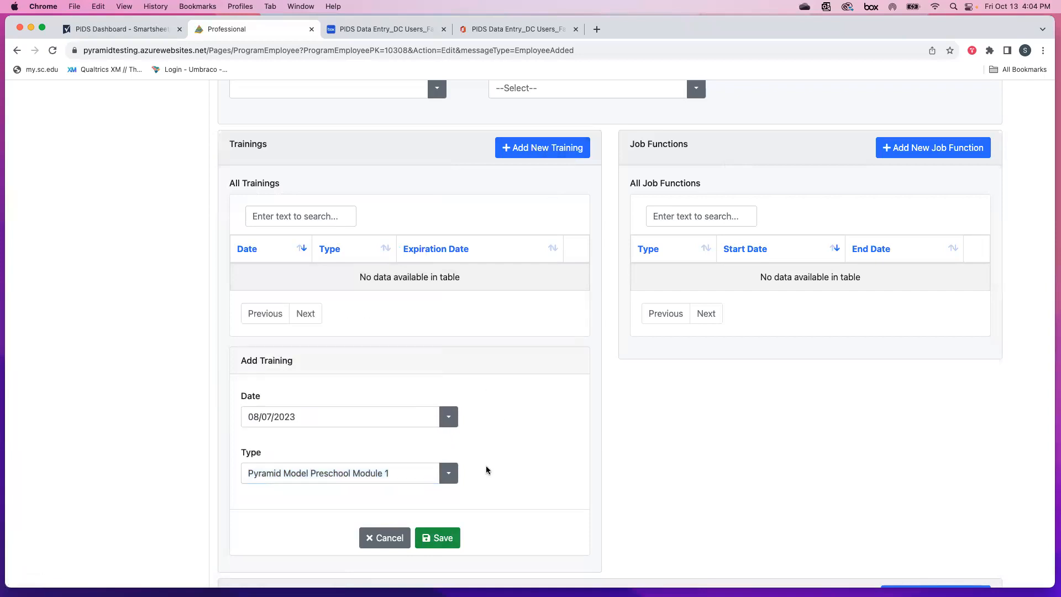
scroll(426, 502, down, 1)
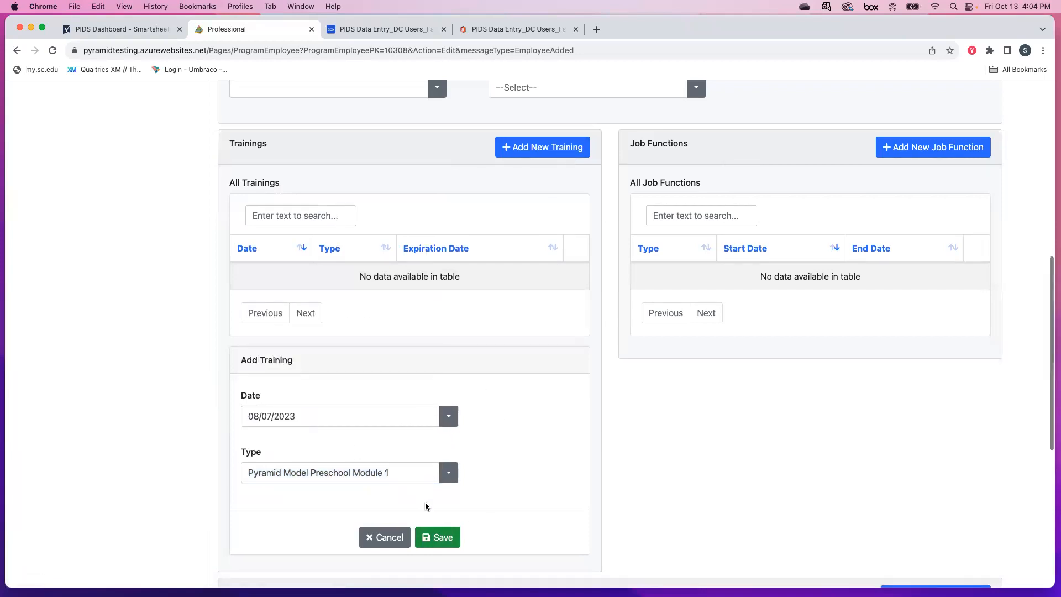
click(438, 537)
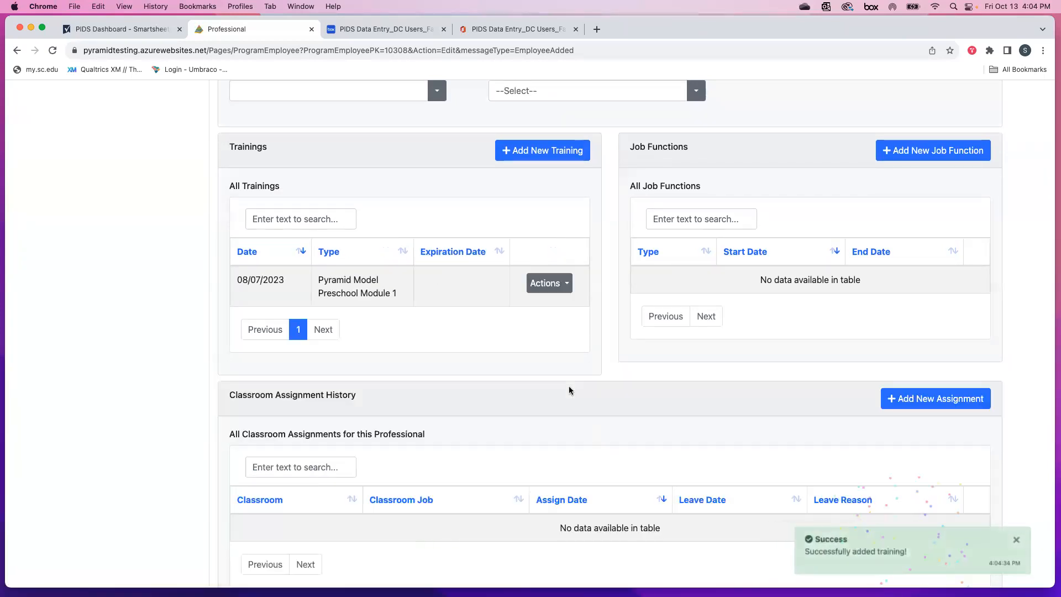
Step: Add and save a Pyramid Model Preschool Module 2 training dated 08/08/2023
click(554, 147)
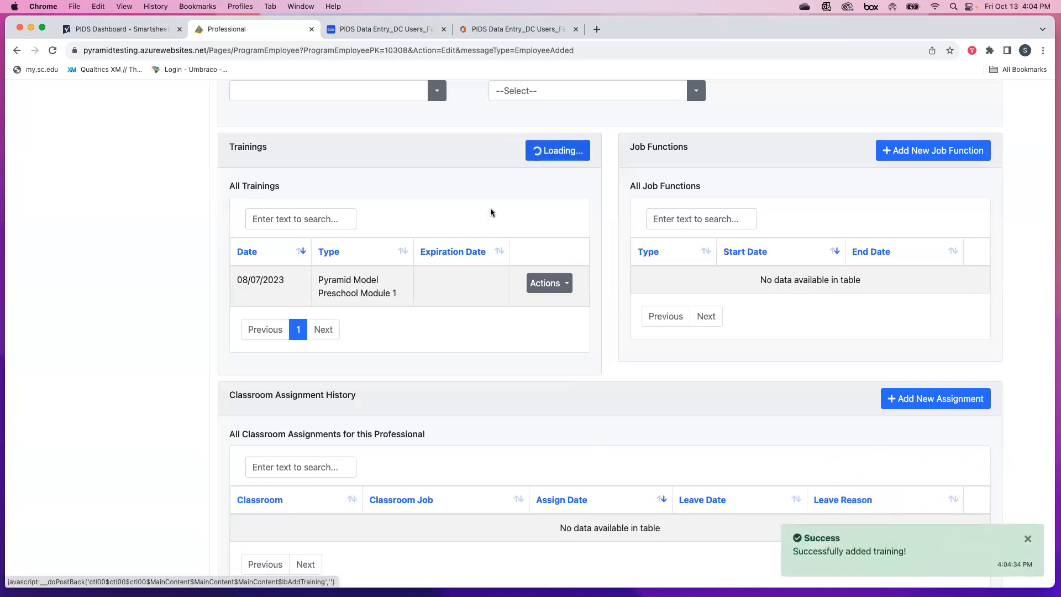
click(449, 433)
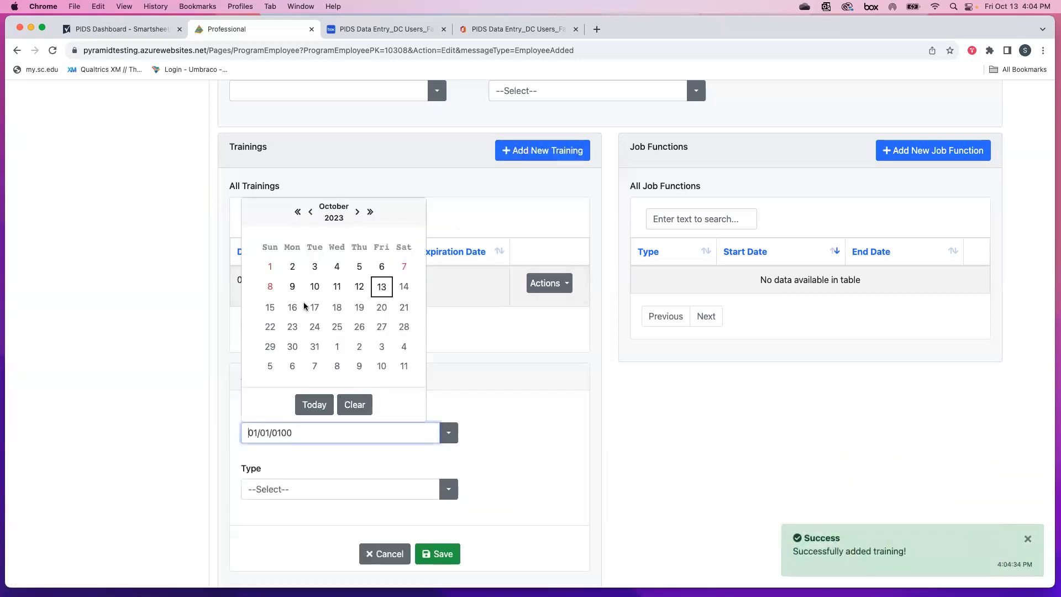
click(306, 213)
click(306, 213)
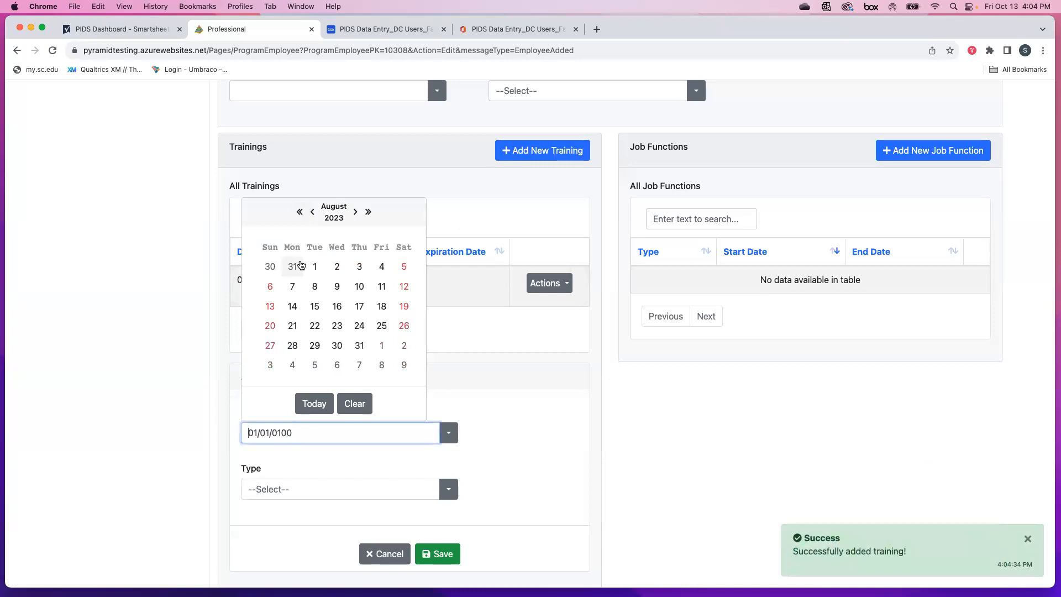
click(314, 286)
click(449, 489)
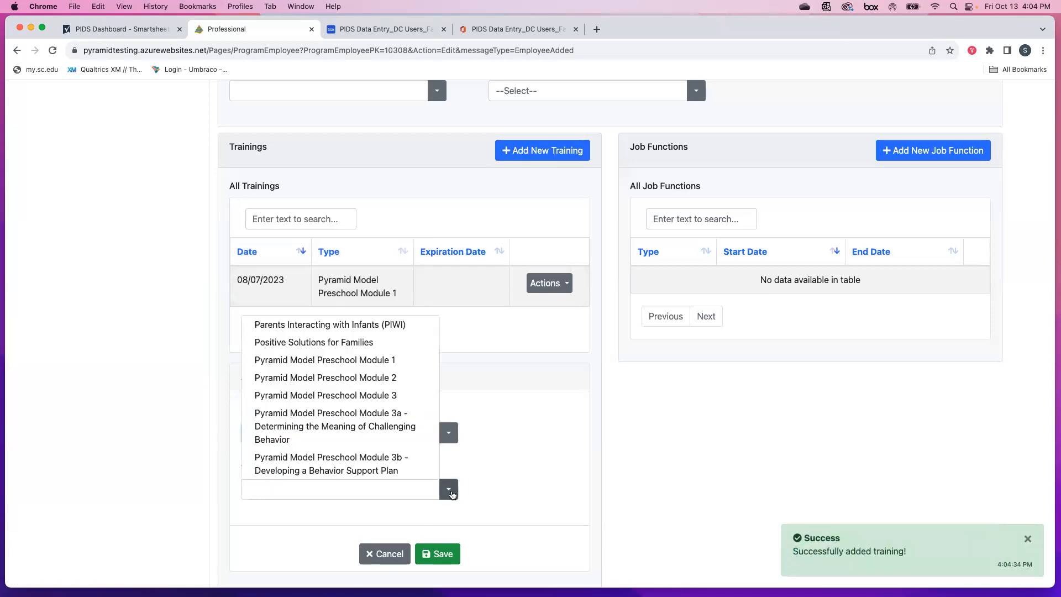
click(369, 364)
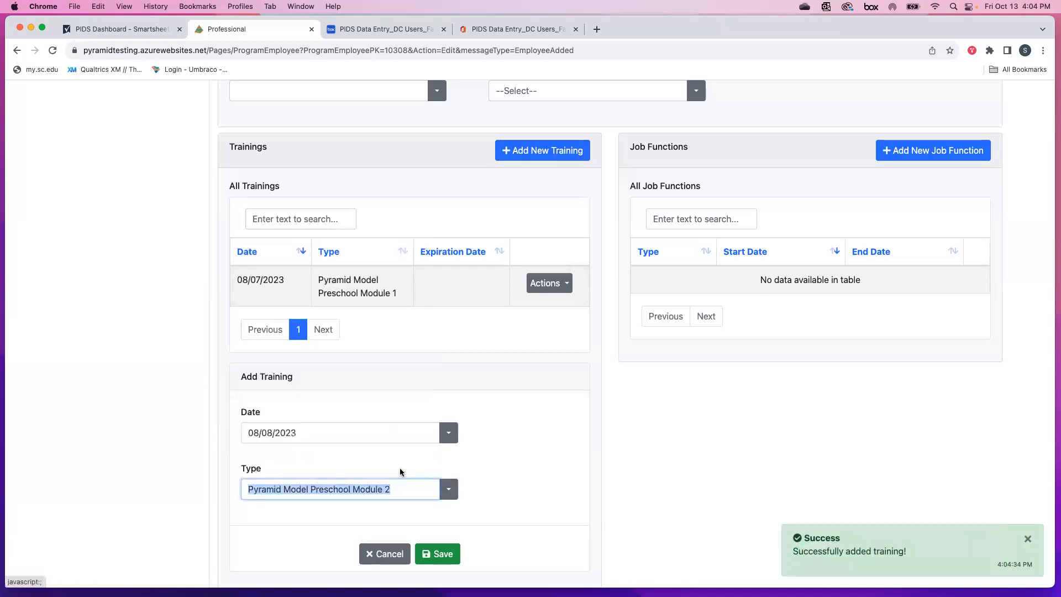
click(436, 554)
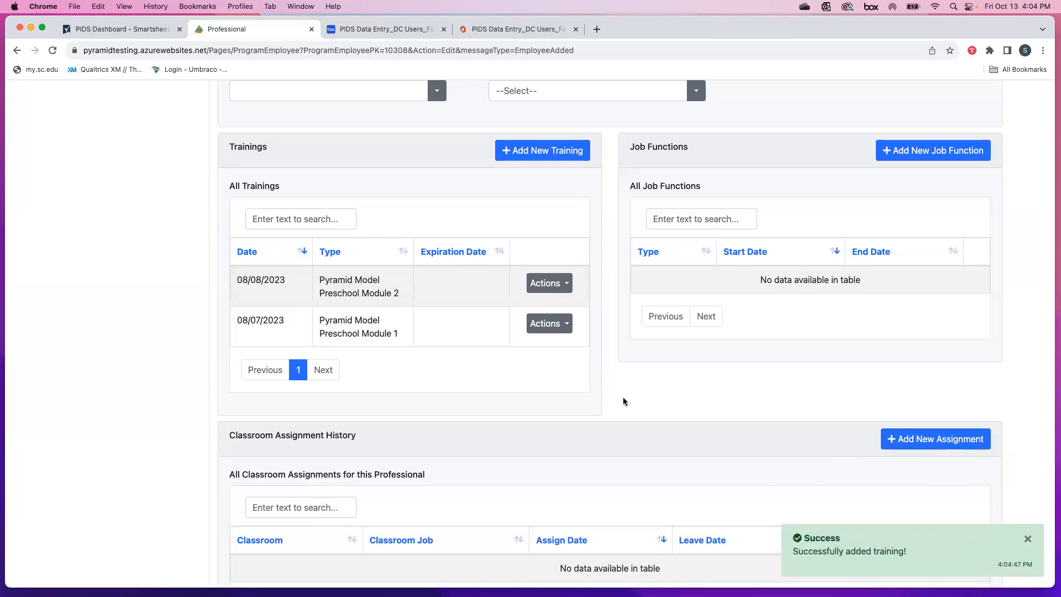
scroll(794, 354, up, 1)
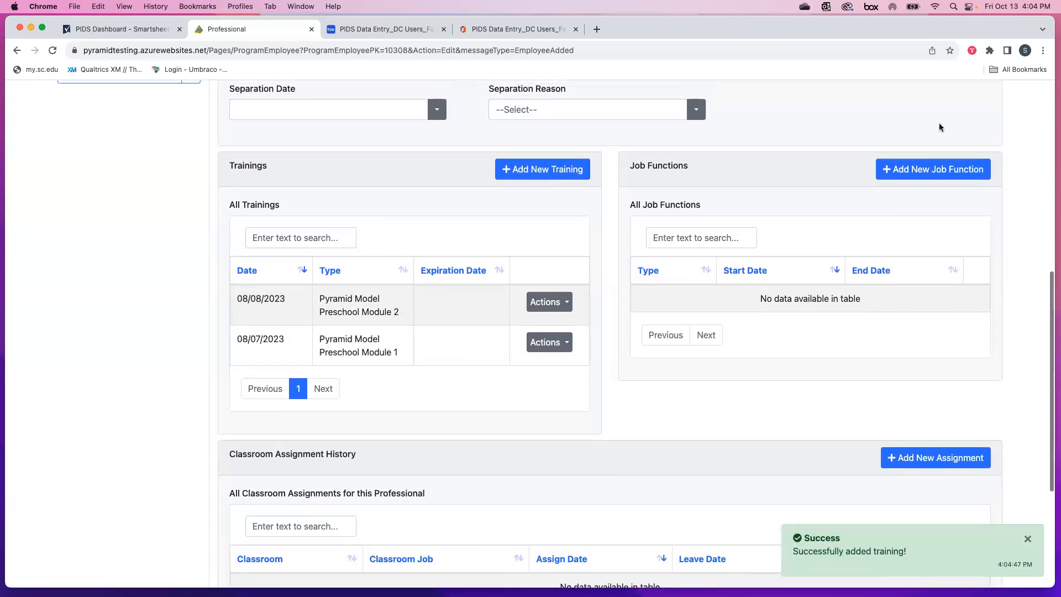
click(935, 170)
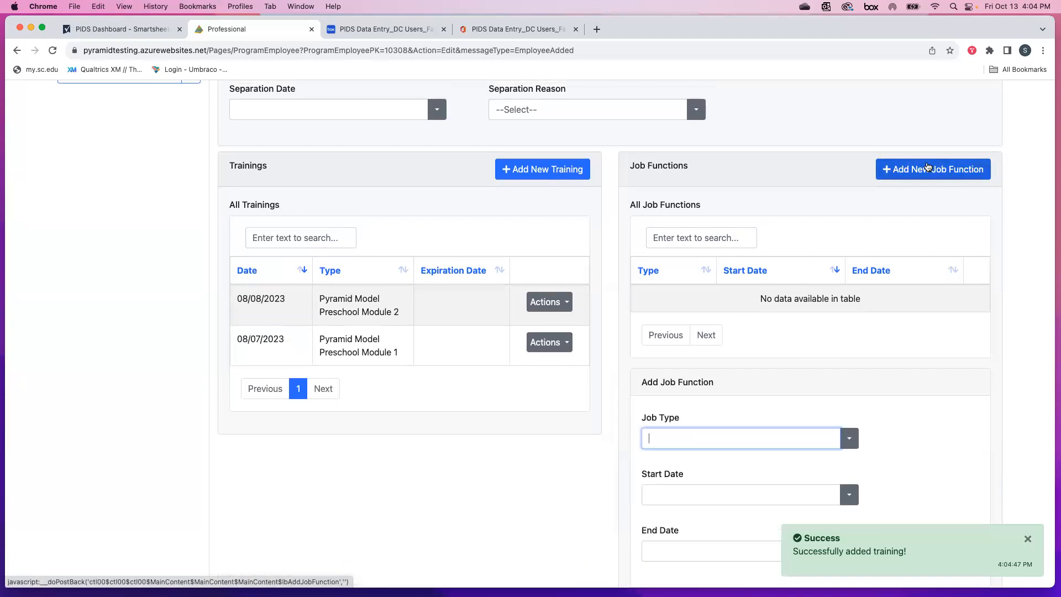
Step: Choose Teacher as the new job function's job type
scroll(910, 276, down, 4)
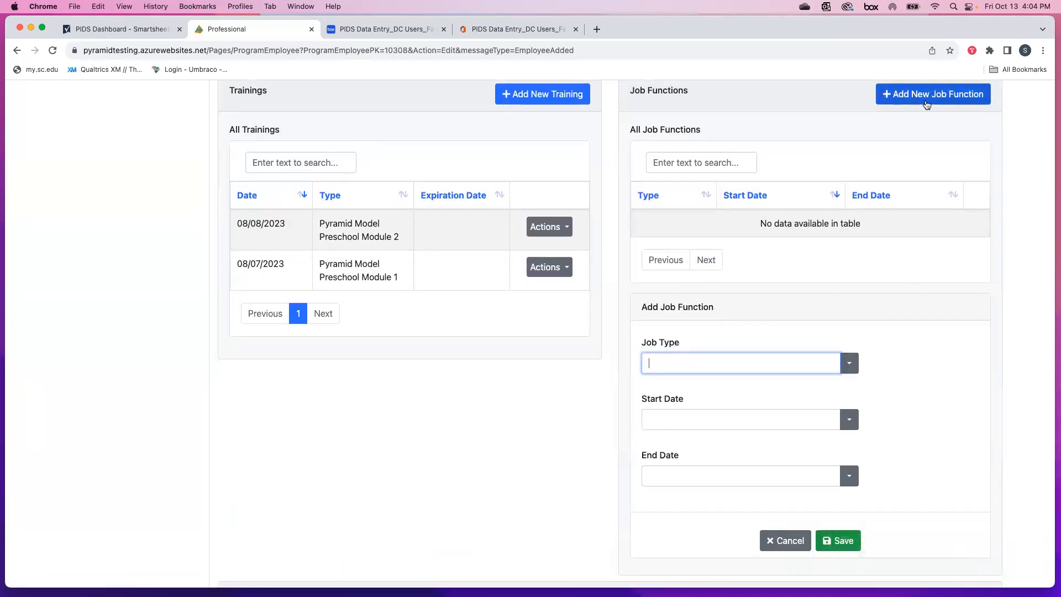
click(850, 363)
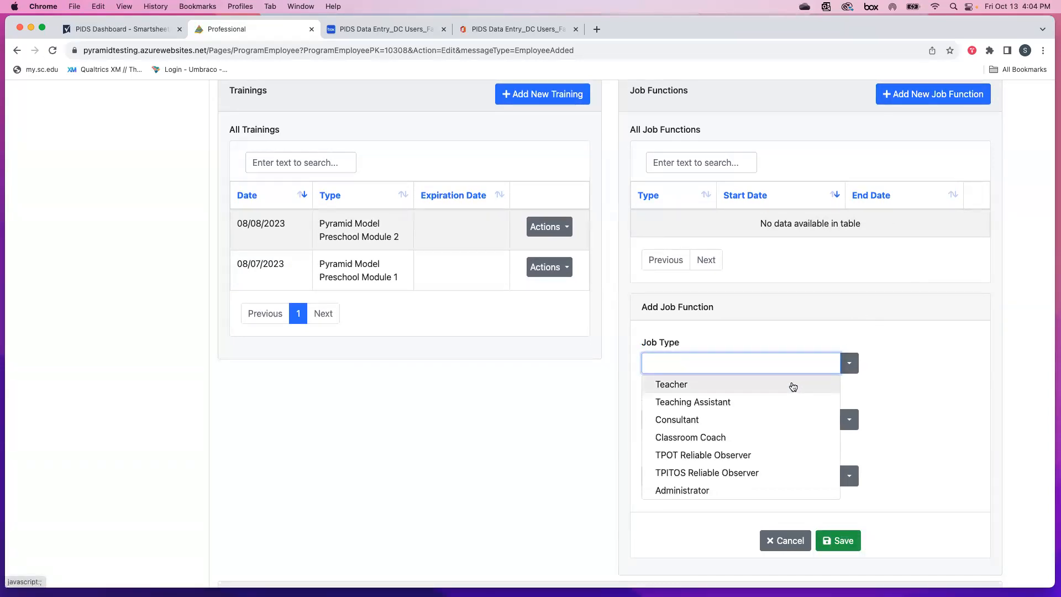
scroll(794, 386, down, 3)
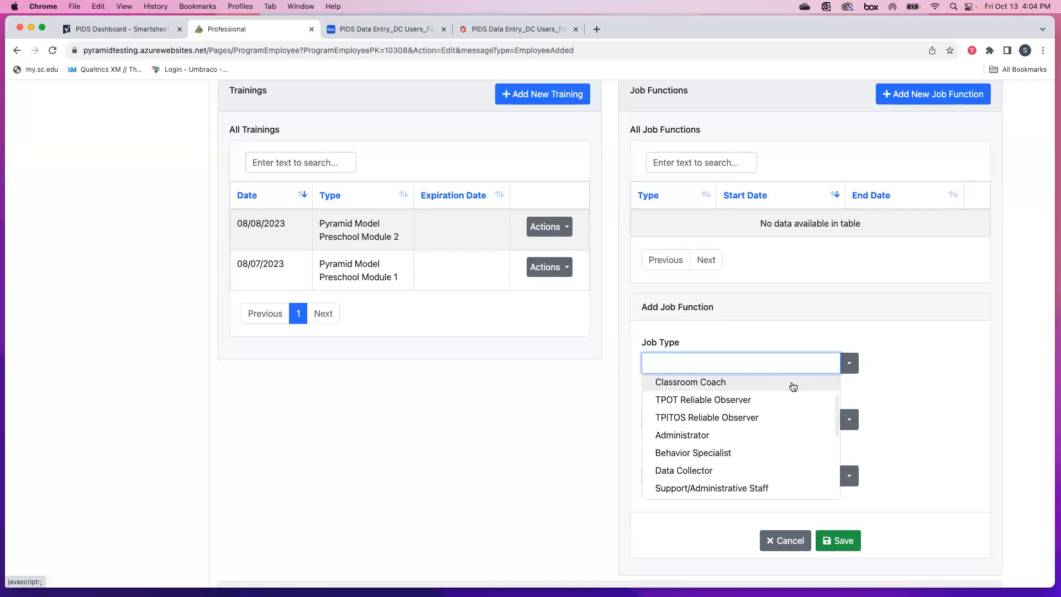
scroll(793, 387, down, 1)
scroll(793, 386, down, 5)
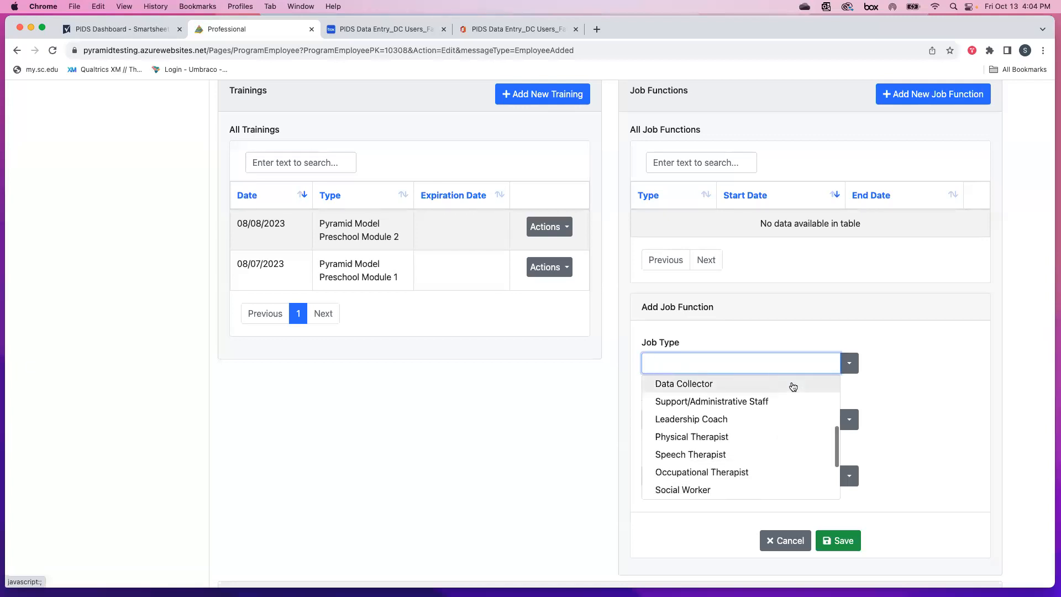
scroll(793, 387, down, 1)
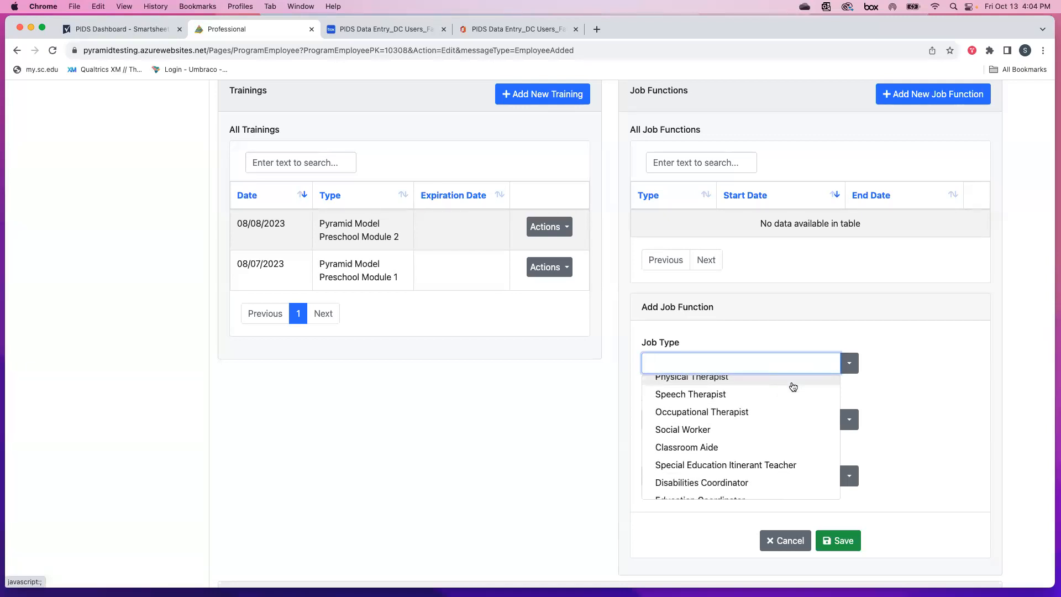
scroll(793, 387, down, 1)
scroll(794, 386, down, 1)
scroll(794, 387, up, 10)
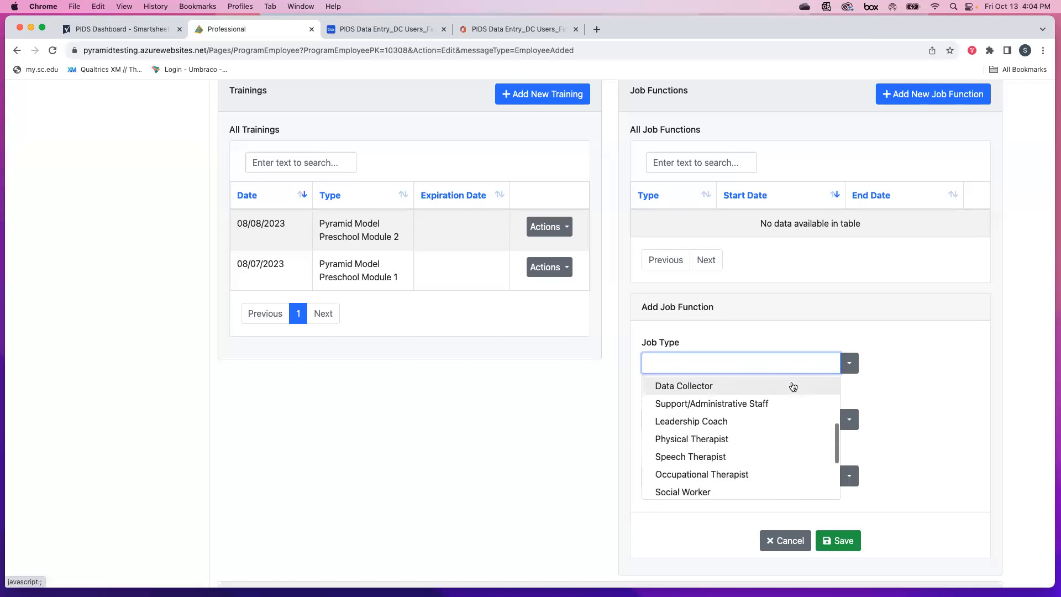
click(790, 387)
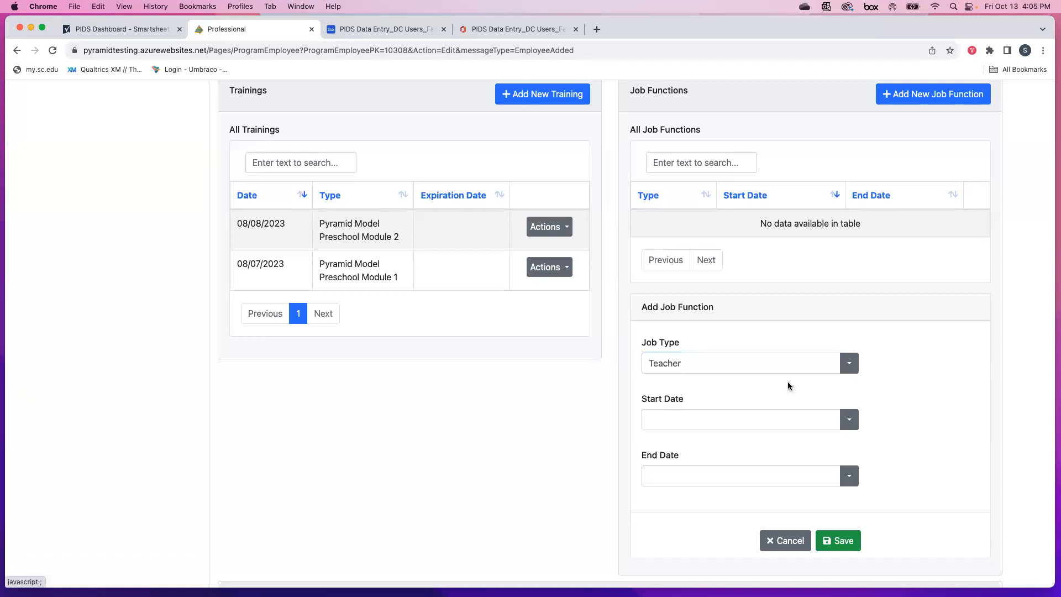
Step: Set the job function's start date to 08/07/2023 and save it
click(848, 419)
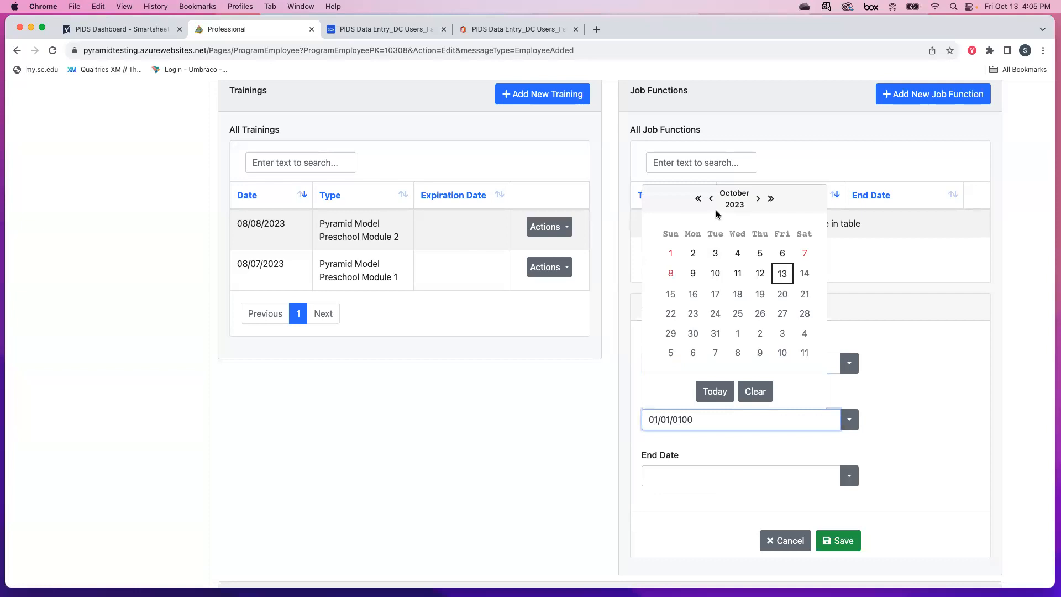
click(699, 198)
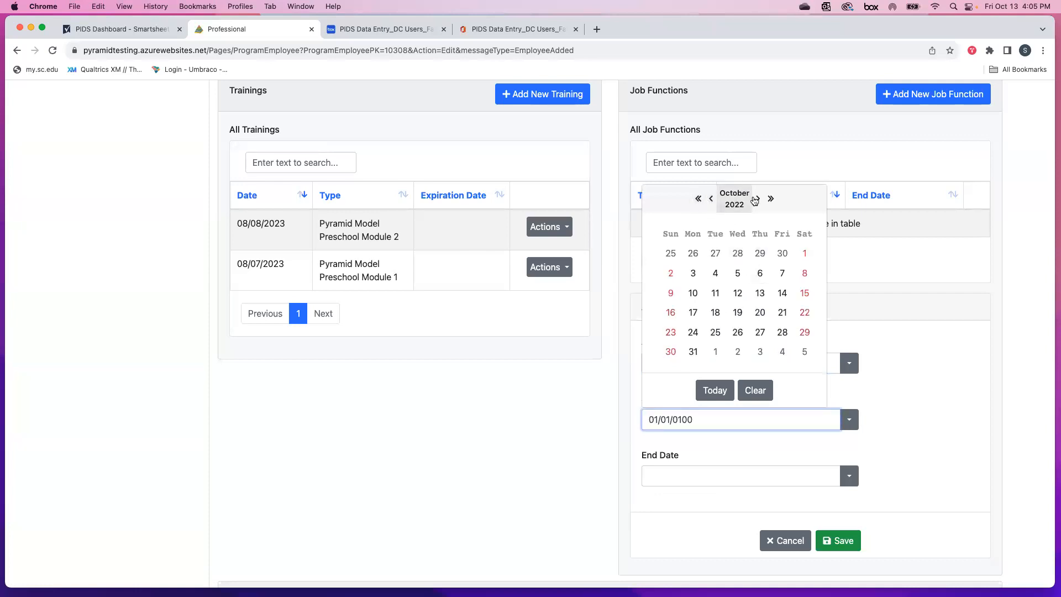
click(771, 199)
click(708, 198)
click(719, 198)
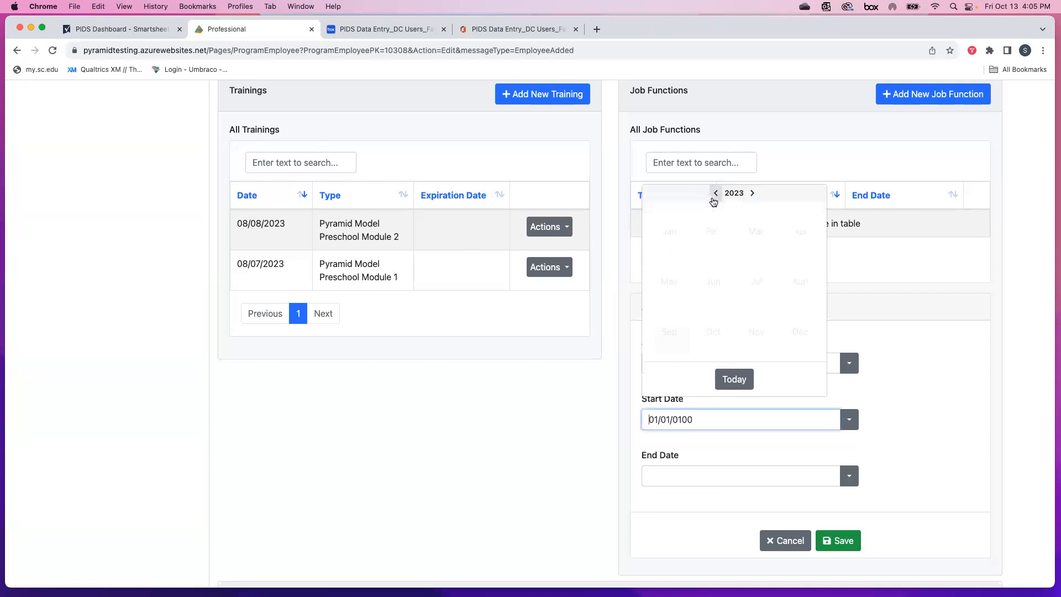
click(797, 280)
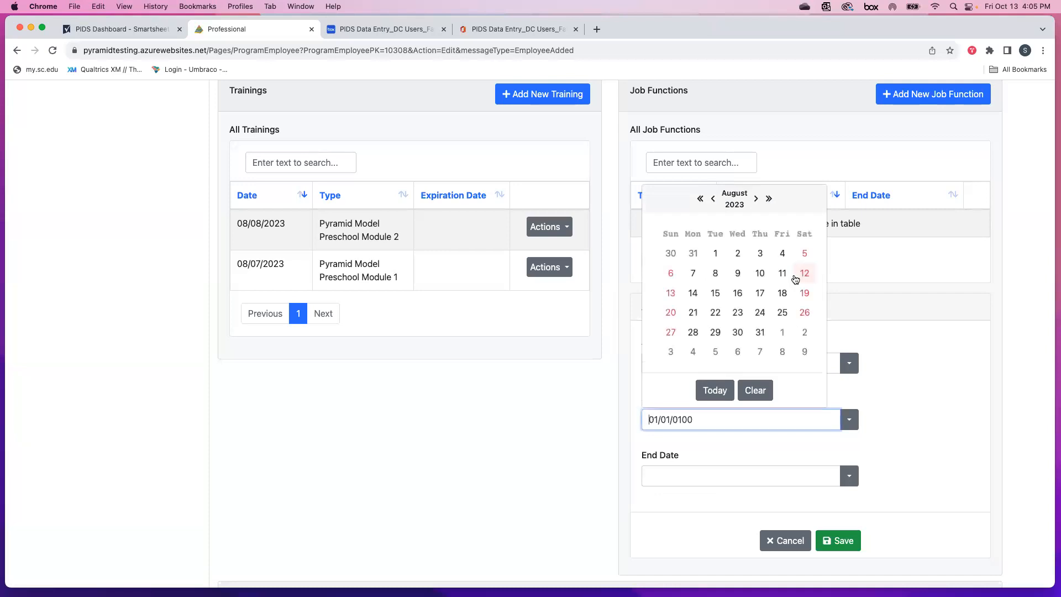
click(693, 273)
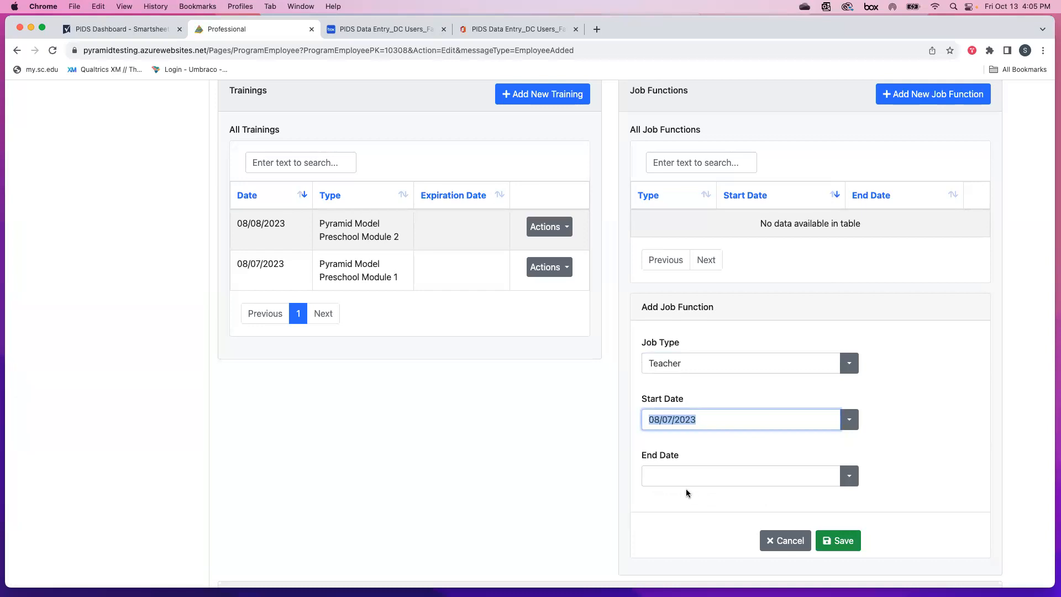
click(837, 540)
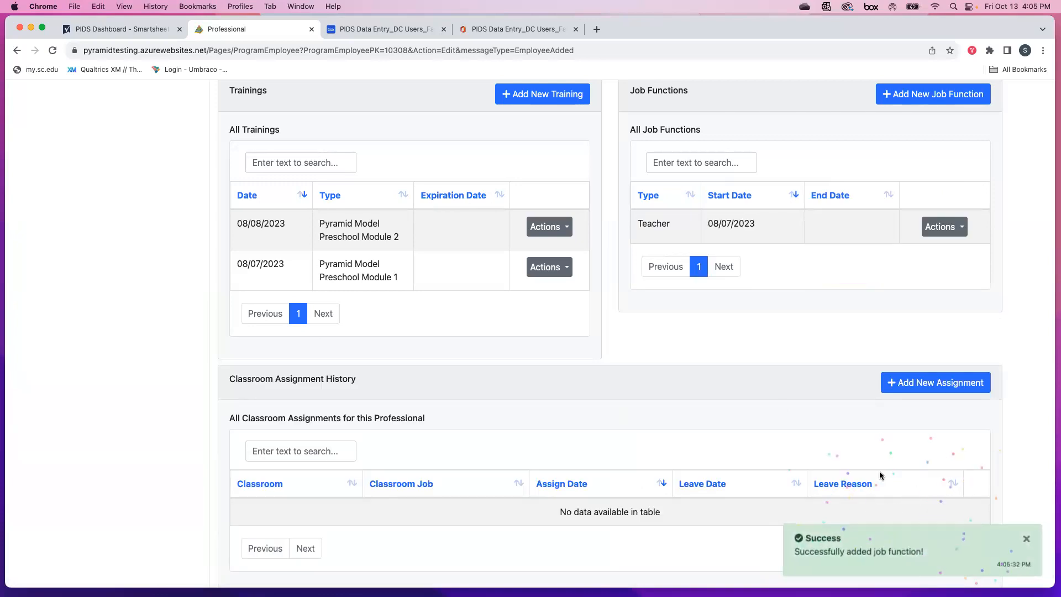
Step: Scroll the Edit Professional page down to the empty Classroom Assignment History section
scroll(782, 406, up, 2)
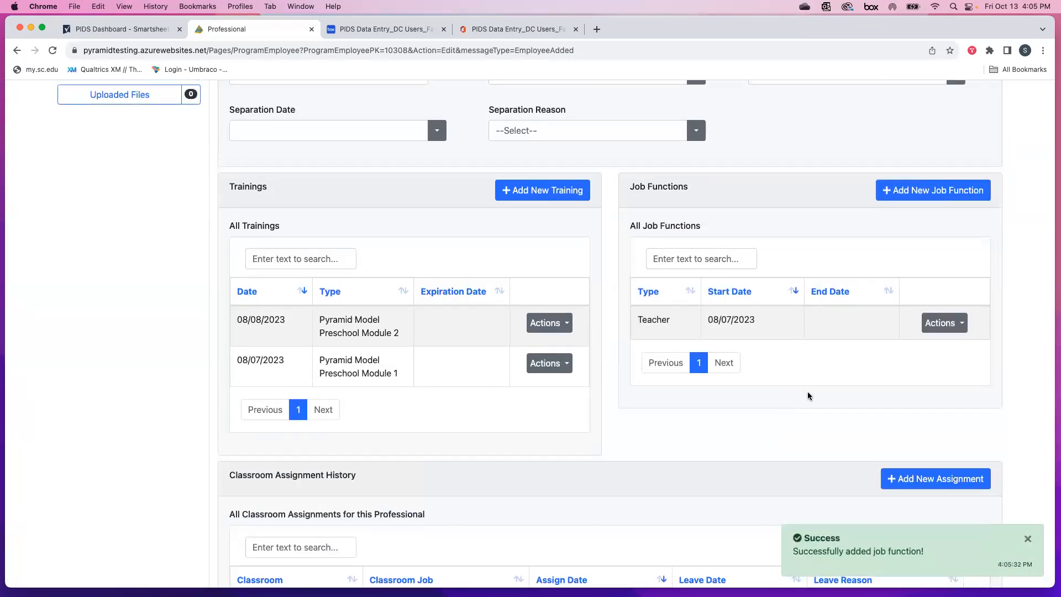
scroll(905, 270, up, 1)
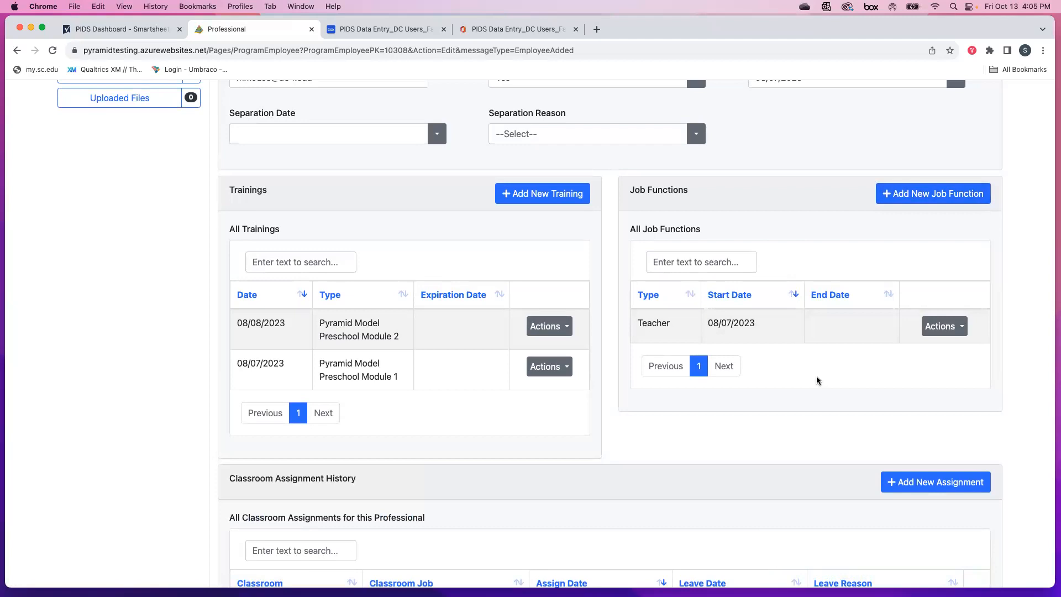
scroll(827, 354, down, 1)
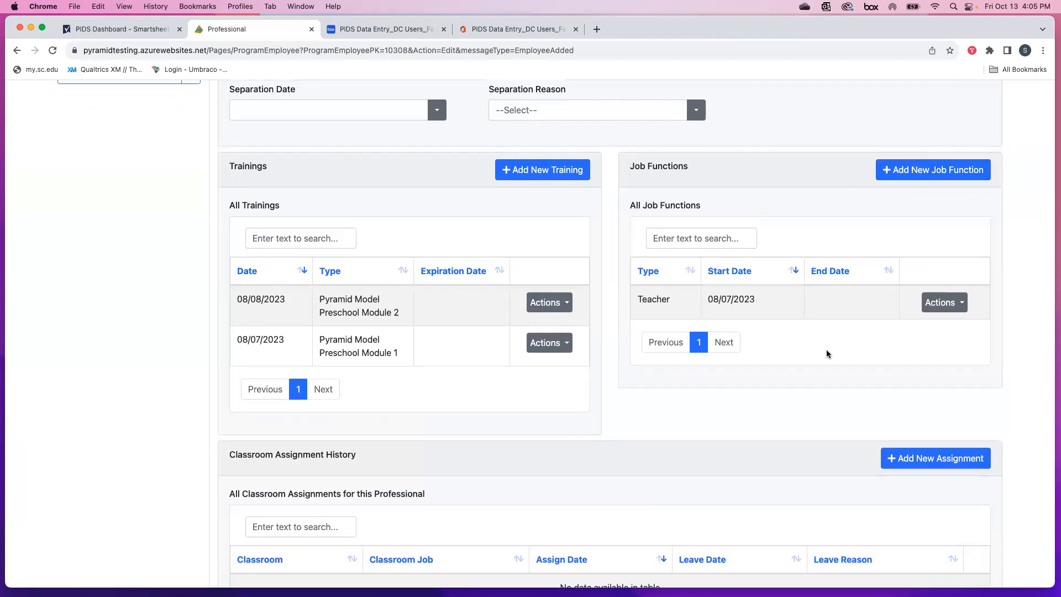
scroll(827, 354, down, 3)
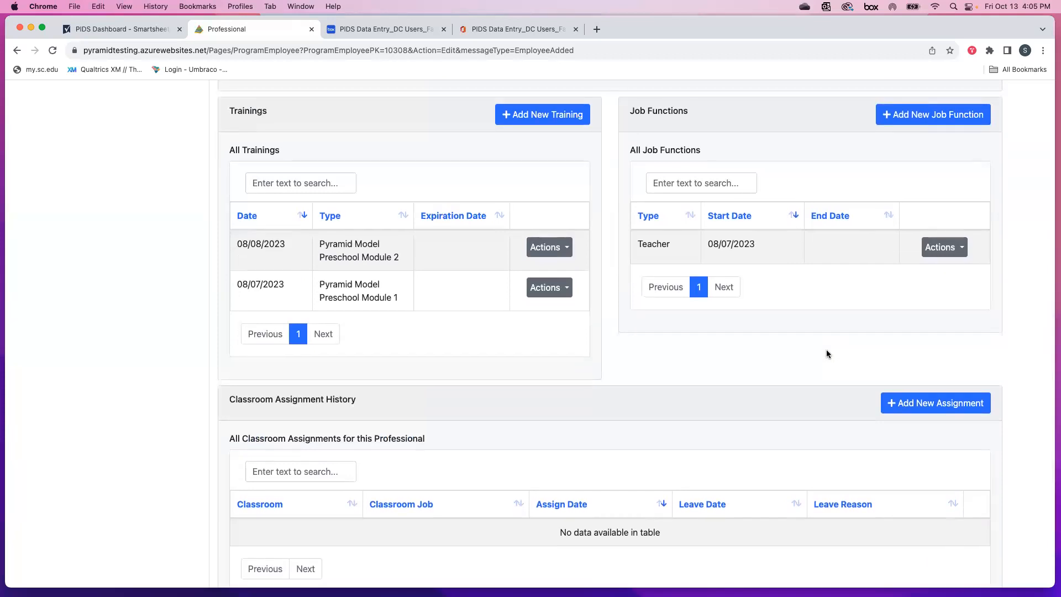
scroll(827, 353, down, 3)
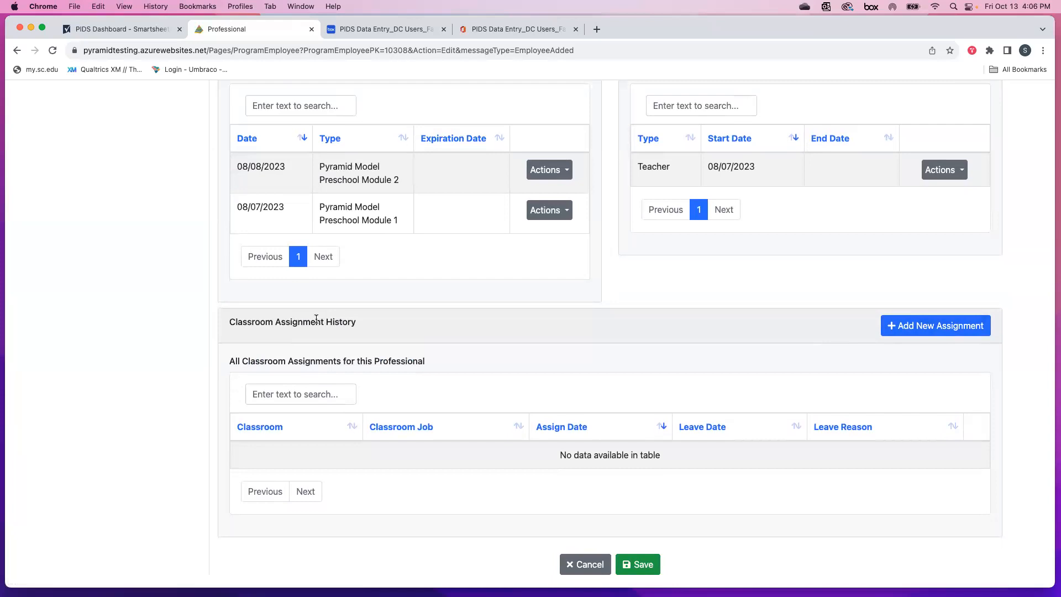
Step: Save a new assignment: (054R05) Prek Classroom 01, job Teacher, assign date 08/07/2023
click(898, 326)
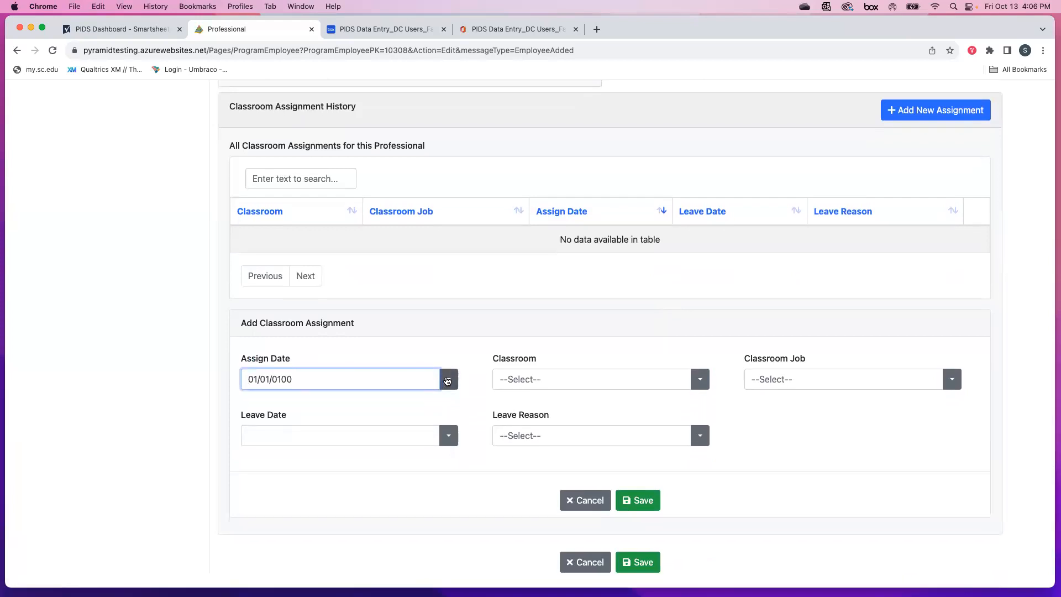
click(448, 381)
click(311, 160)
click(311, 160)
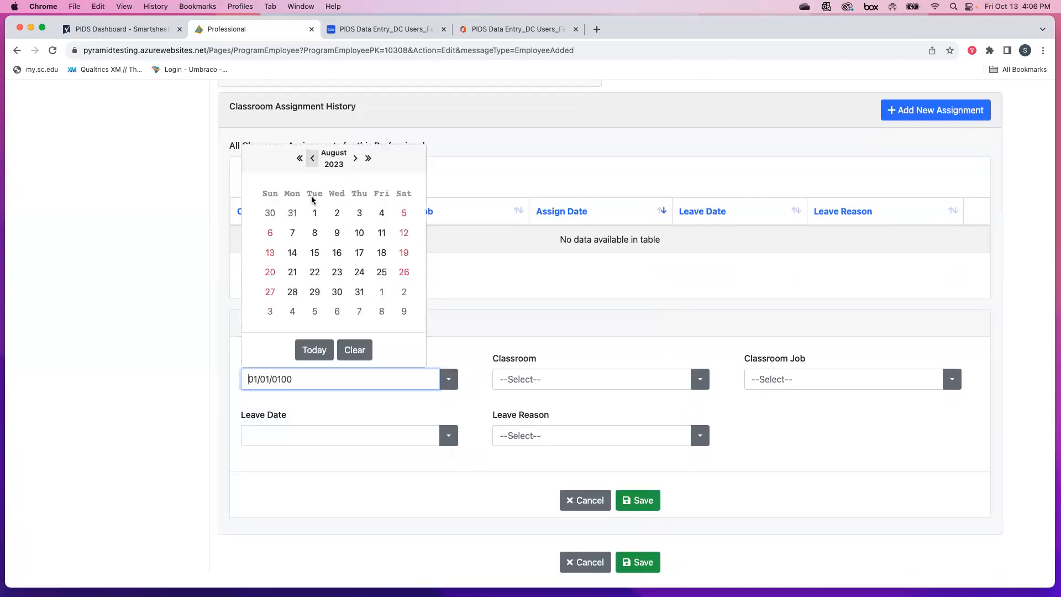
click(292, 233)
click(700, 379)
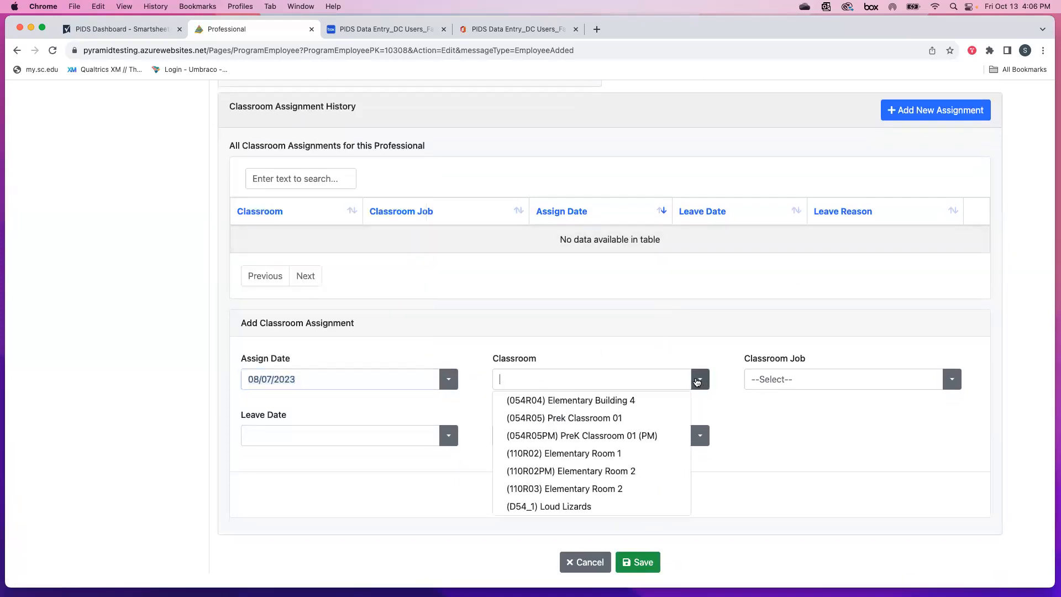
scroll(663, 421, down, 1)
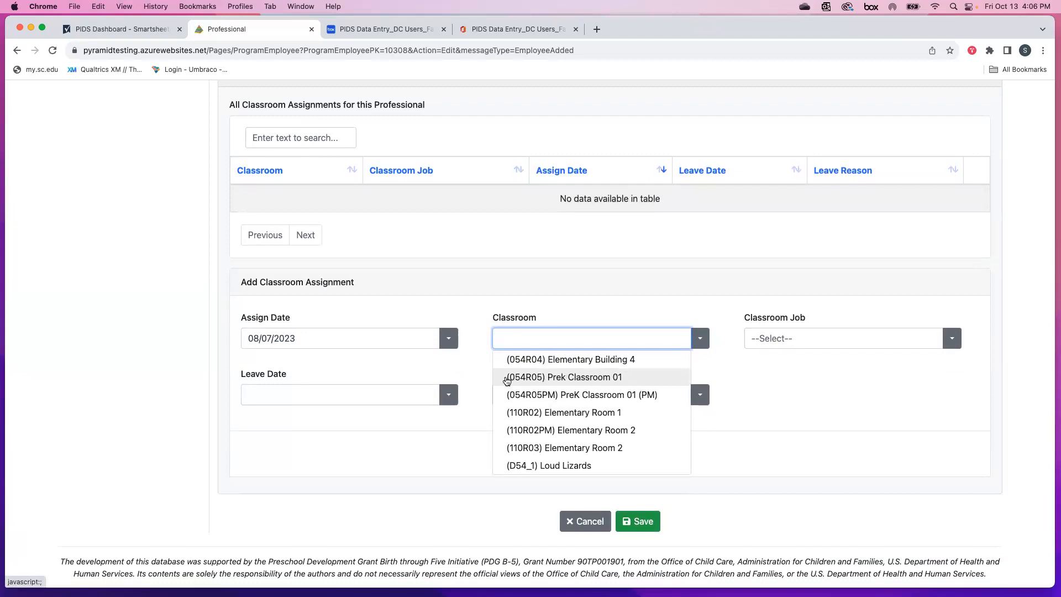
click(561, 377)
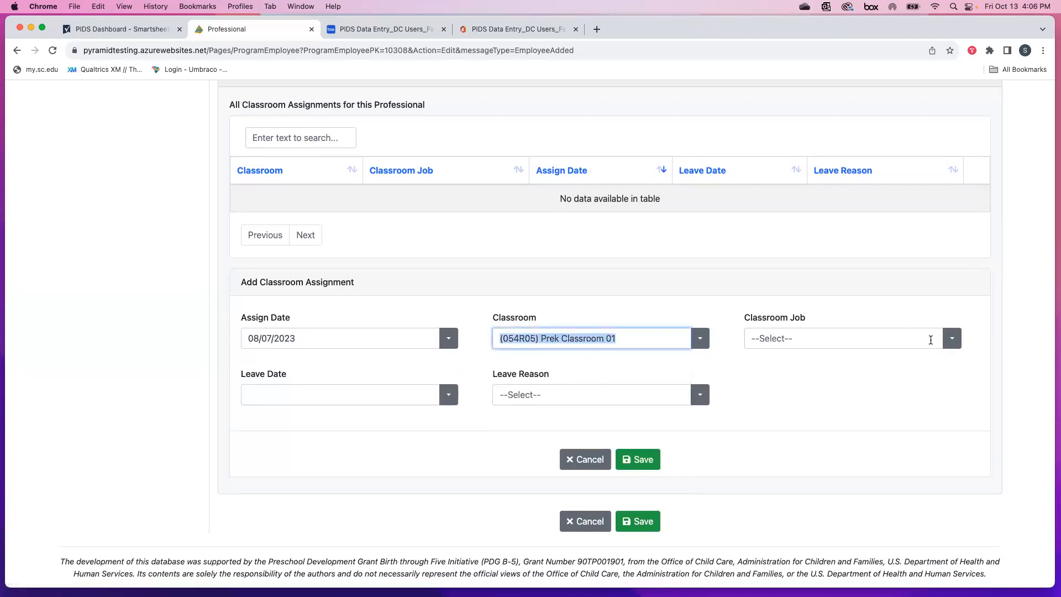
click(888, 346)
click(799, 362)
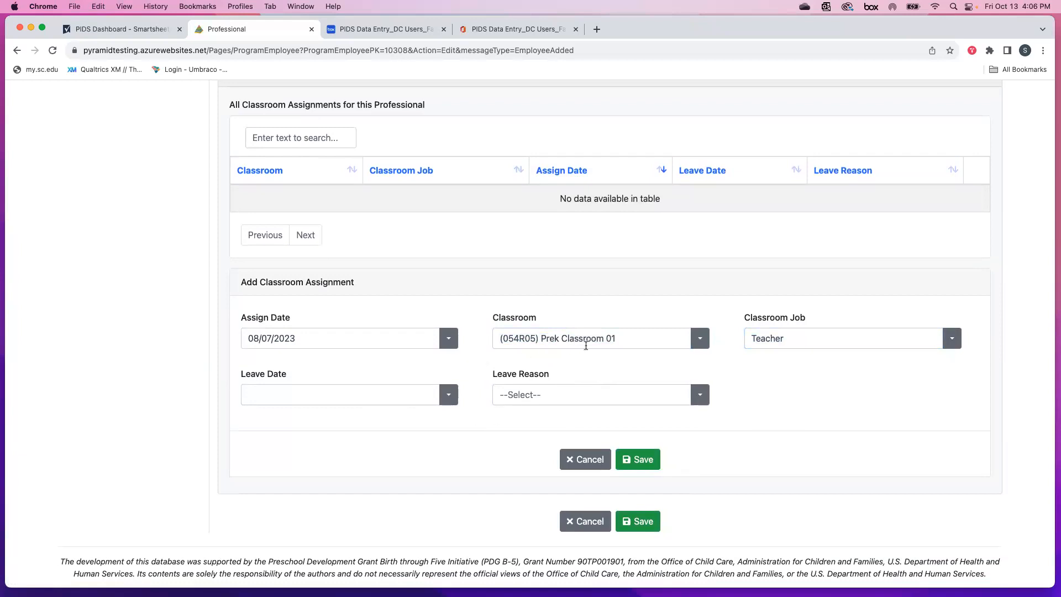
scroll(648, 437, down, 1)
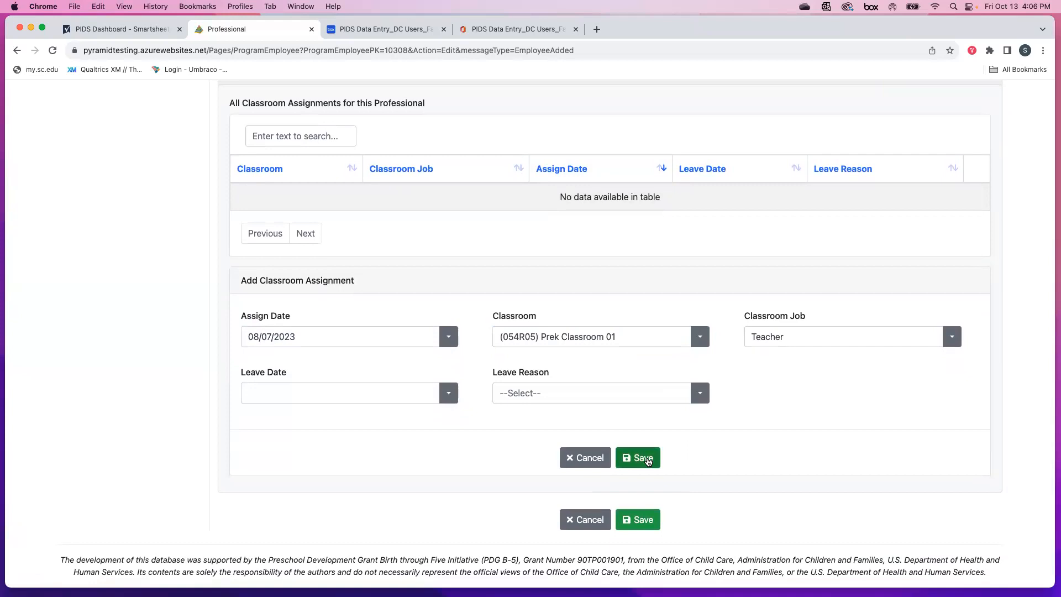
click(644, 458)
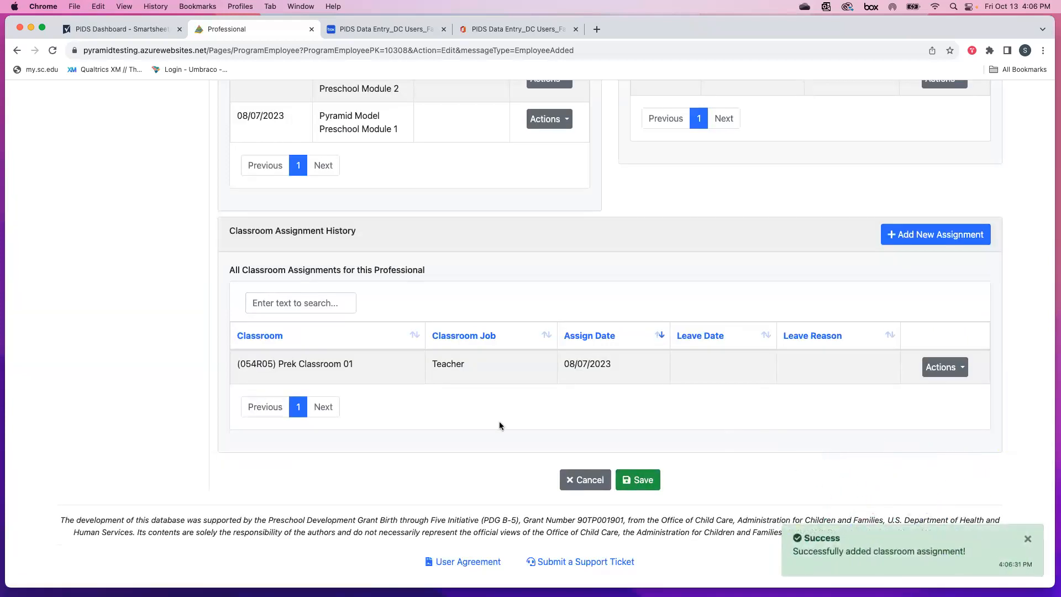
Step: Start another classroom assignment with assign date 08/07/2023
click(888, 237)
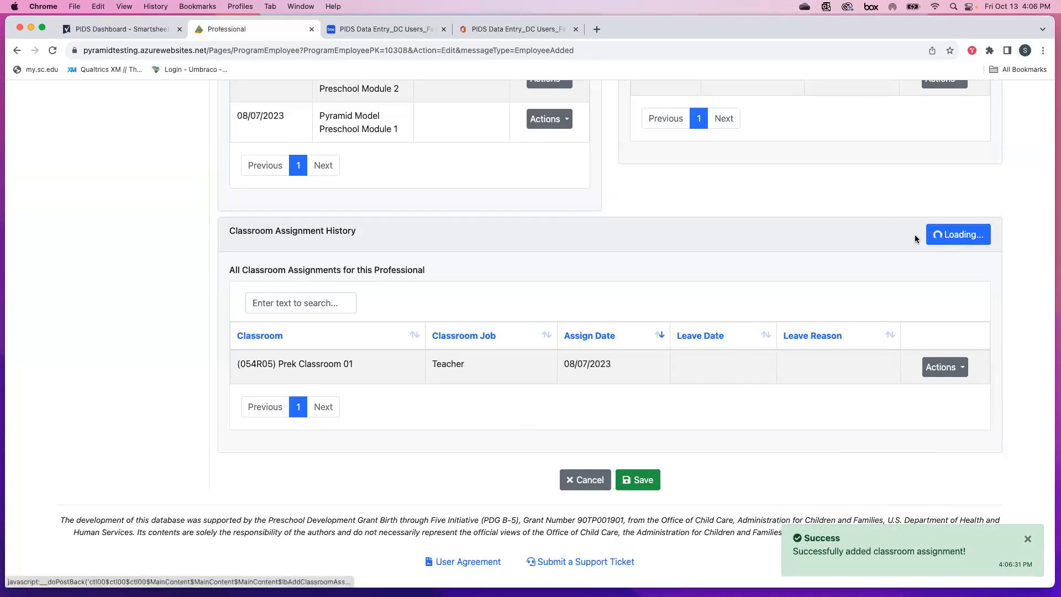
scroll(503, 343, down, 3)
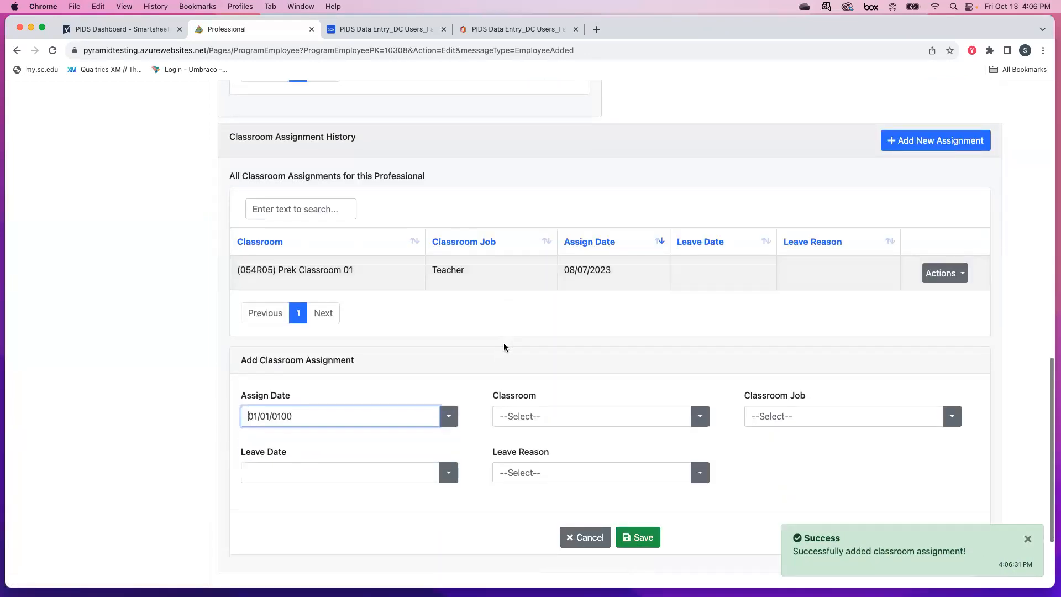
click(447, 410)
click(310, 195)
click(310, 196)
click(292, 271)
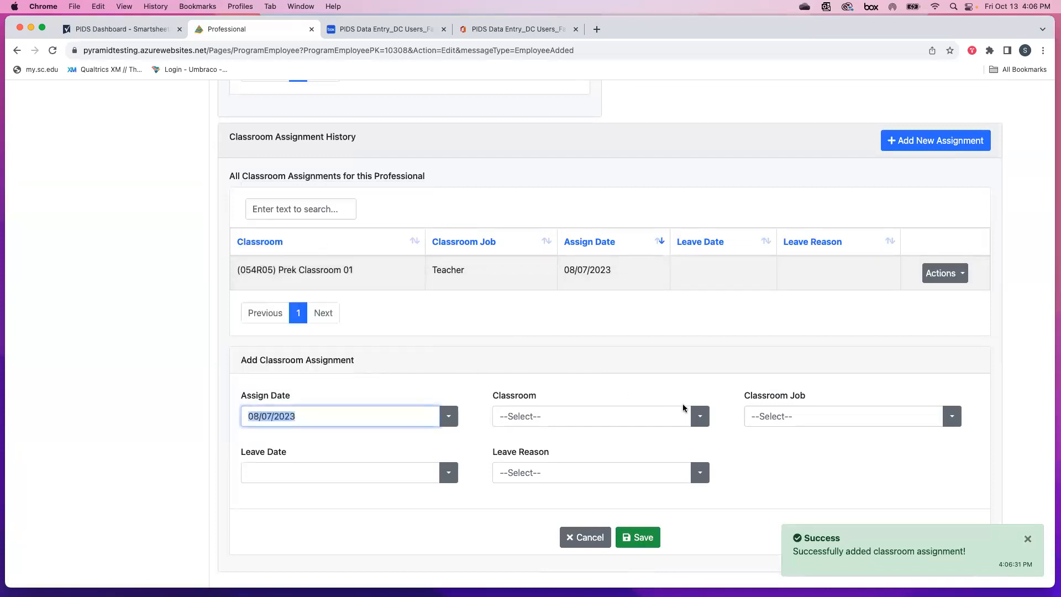
Step: Choose classroom (054R05PM) PreK Classroom 01 (PM) with job Teacher and save the assignment
click(698, 416)
click(597, 473)
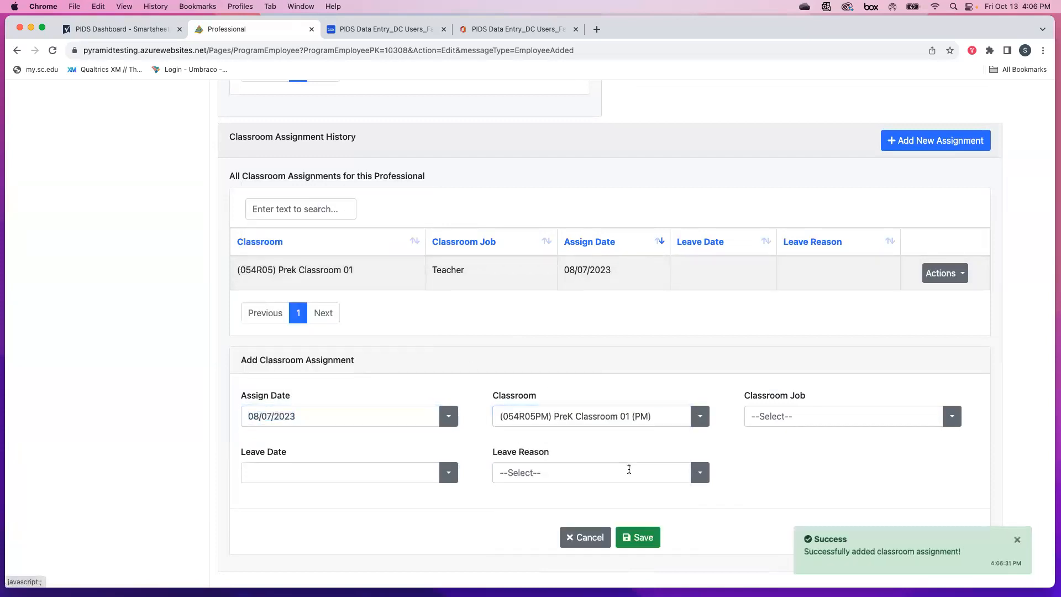
click(952, 416)
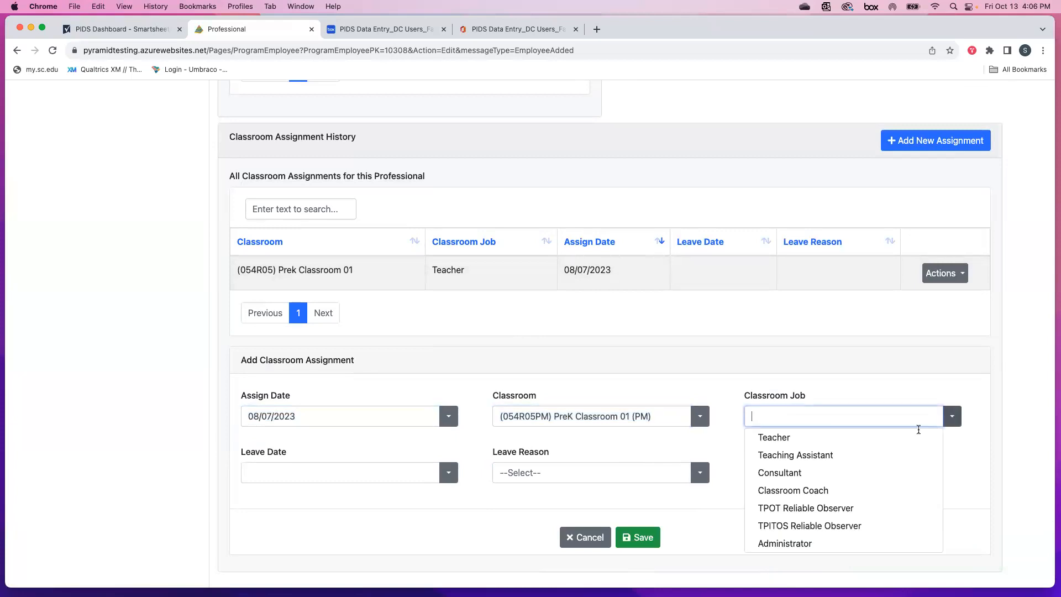
click(848, 439)
click(801, 468)
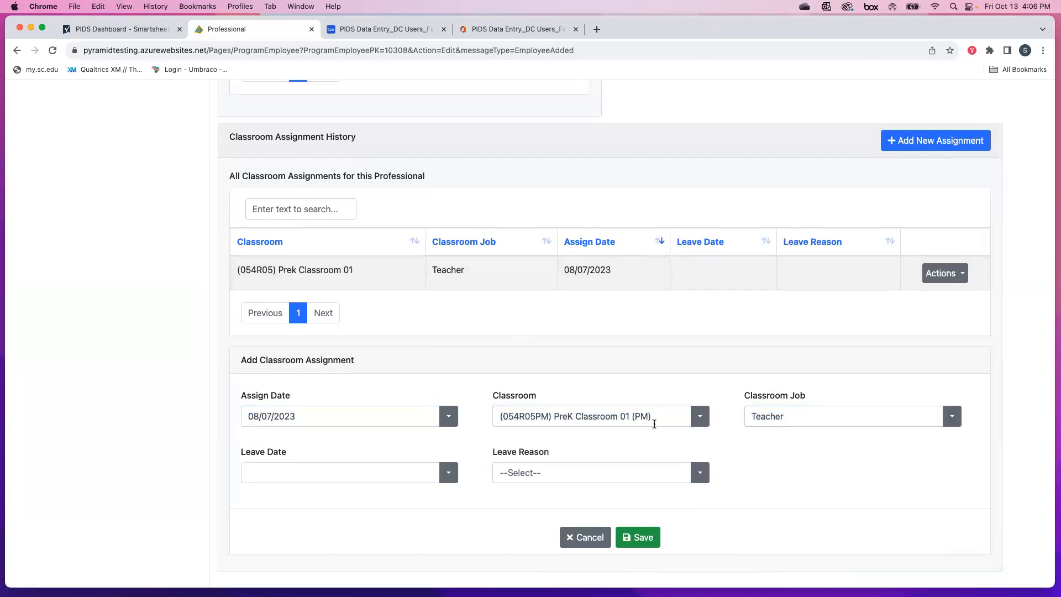
scroll(712, 435, down, 1)
click(638, 505)
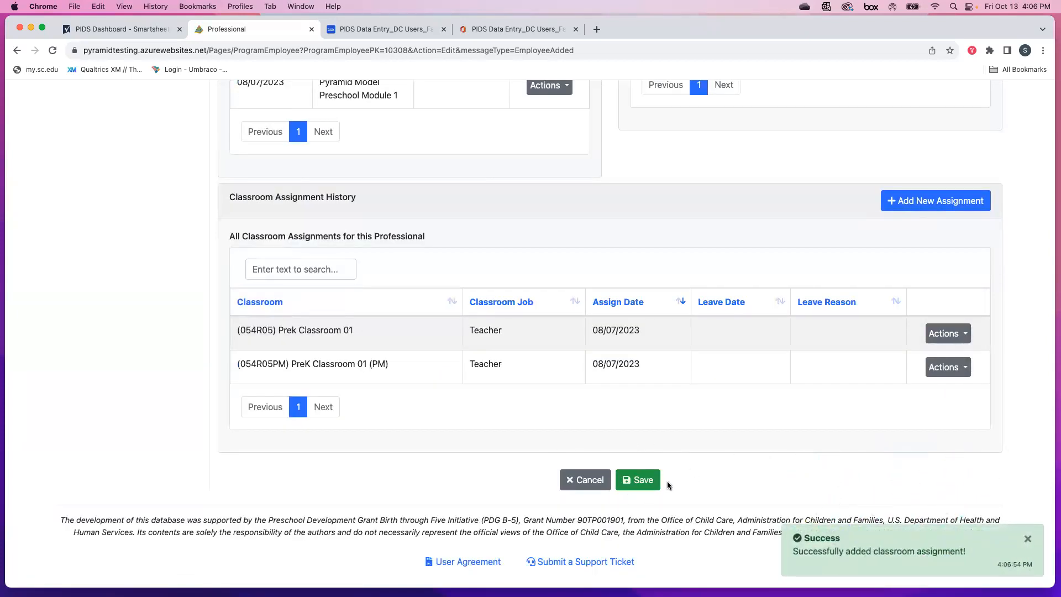
Step: Save the professional's record, dismiss the Duplicate Name Detected warning, and save again
click(646, 479)
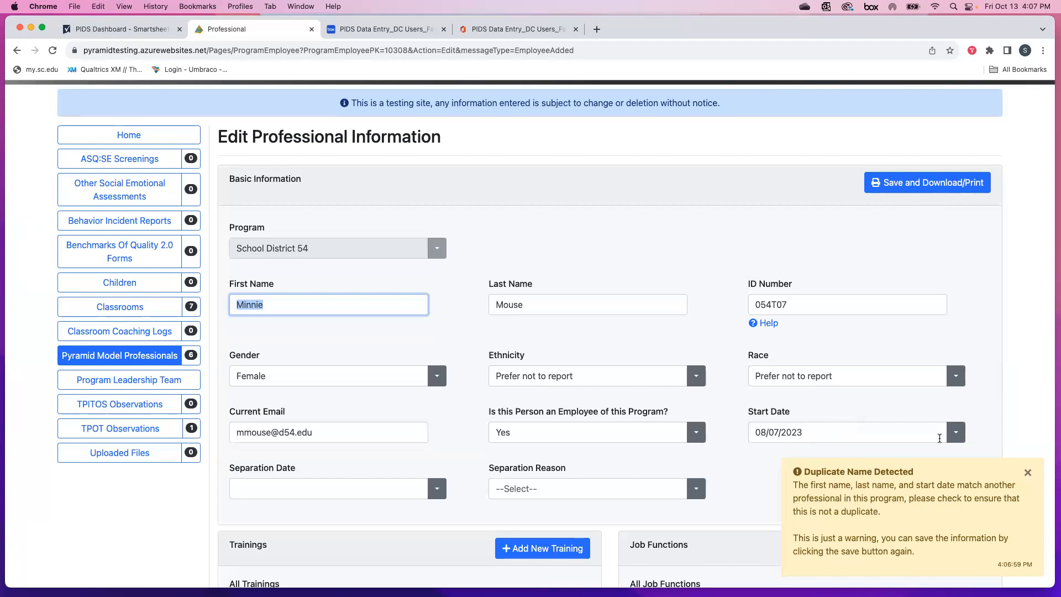
click(1029, 474)
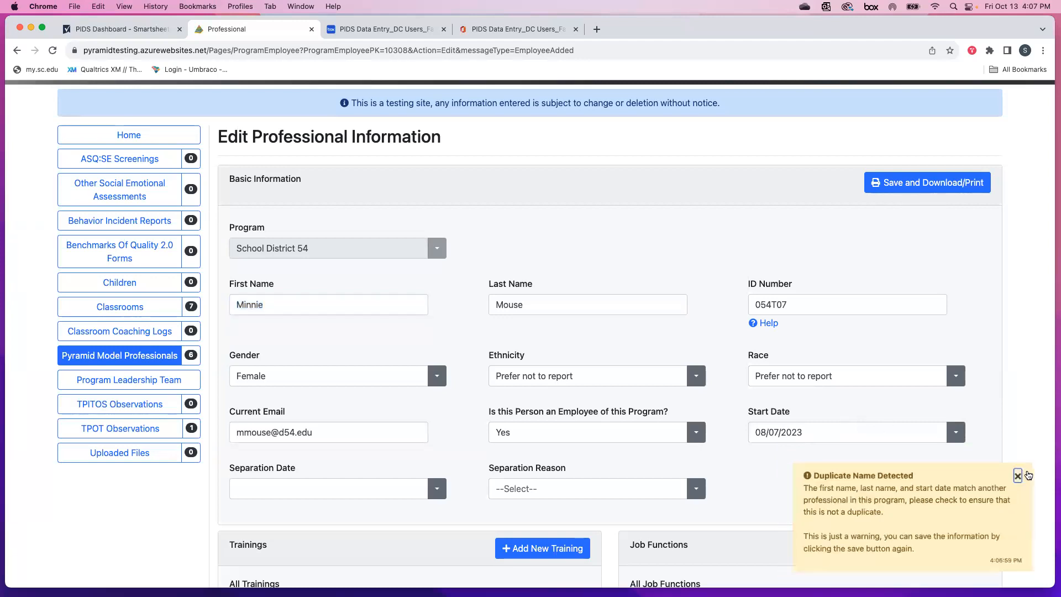
scroll(713, 415, down, 10)
scroll(704, 407, down, 3)
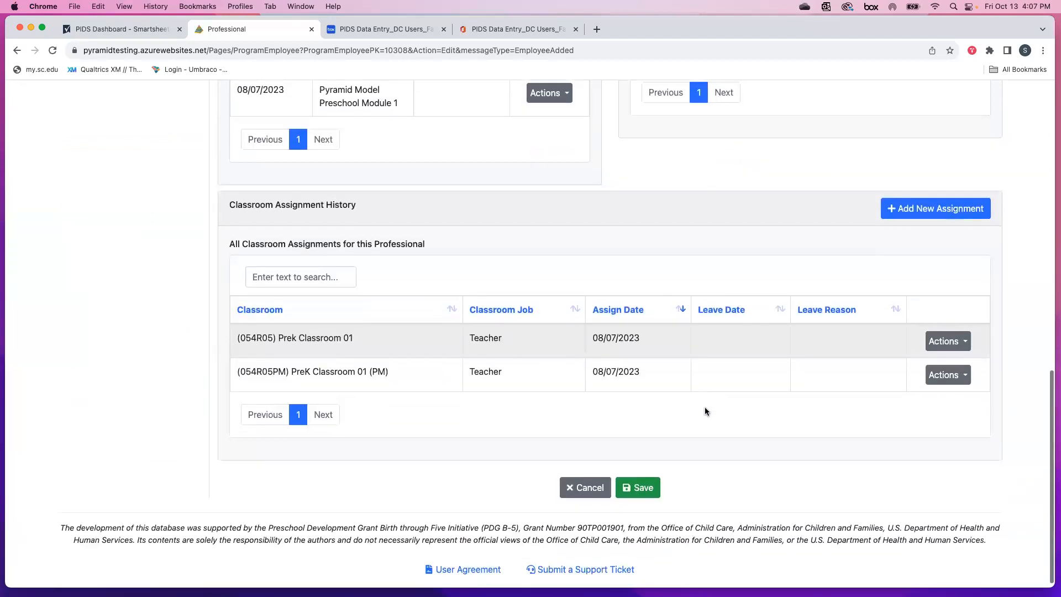
click(639, 487)
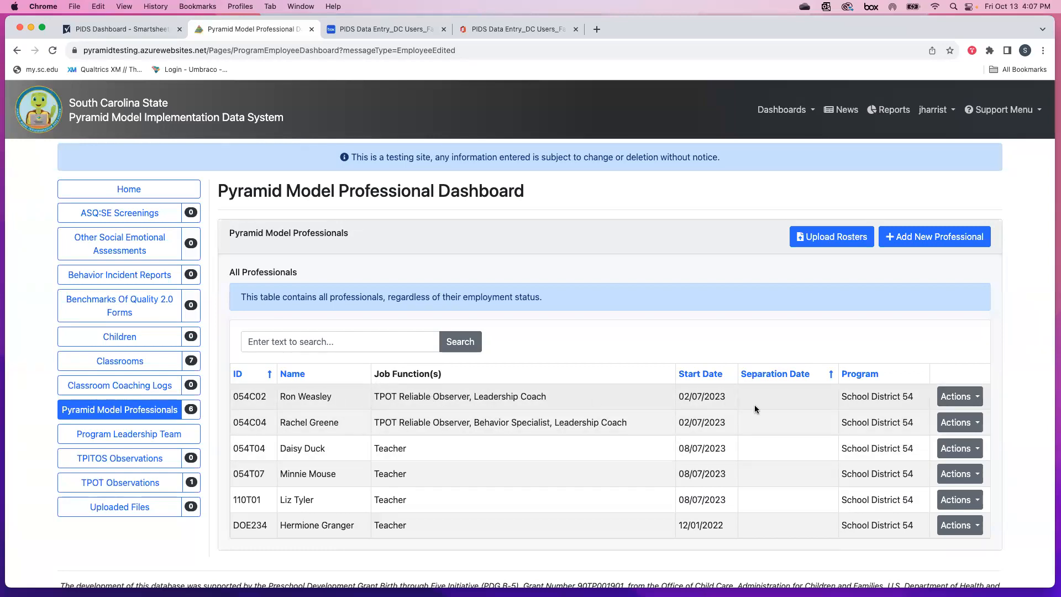
Step: Open the next professional's record for editing from the dashboard's Actions menu
click(956, 397)
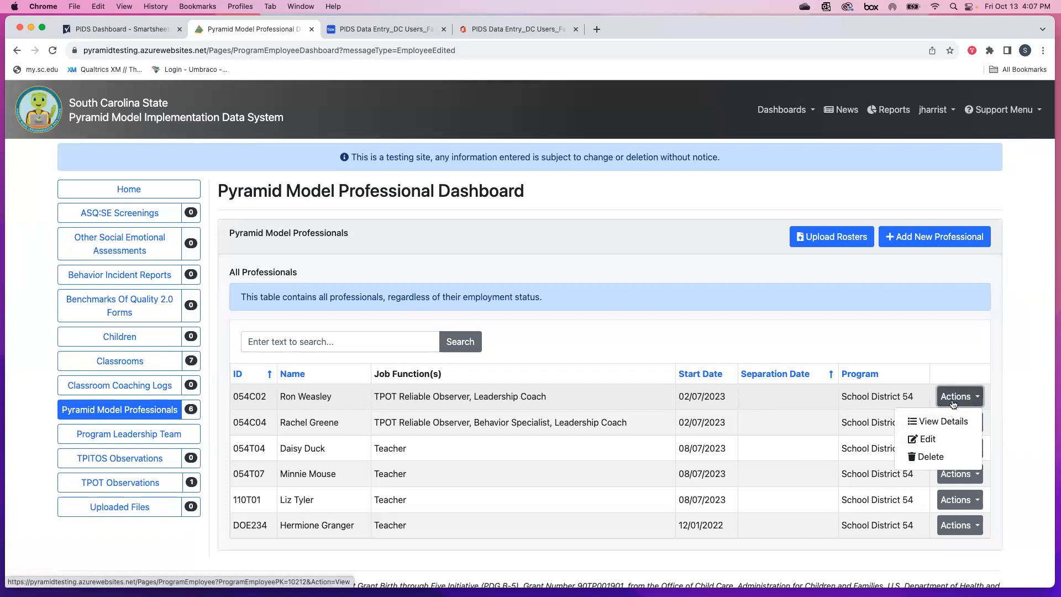
click(924, 439)
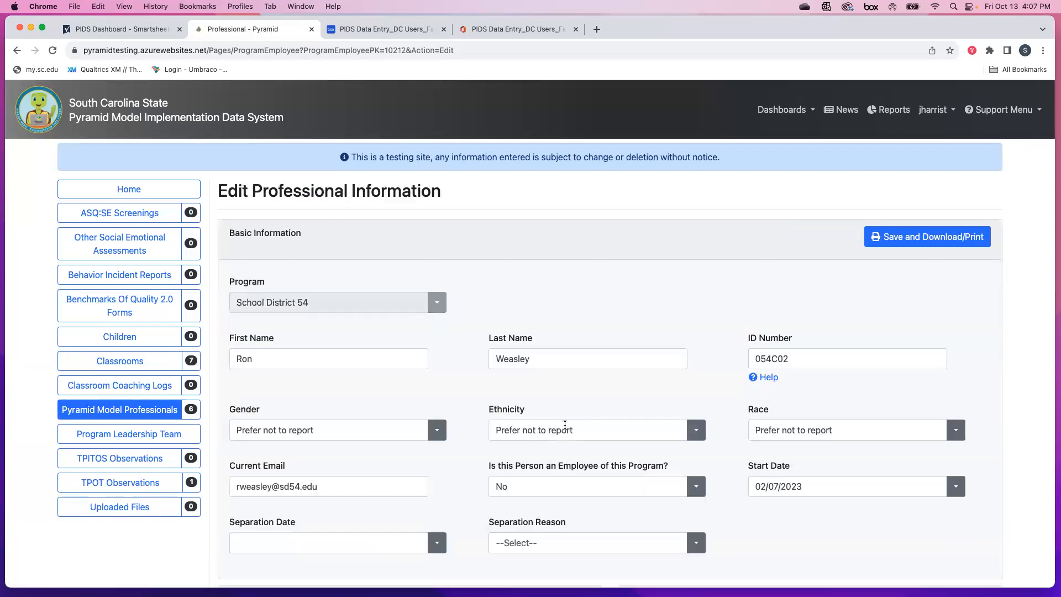
scroll(578, 399, down, 3)
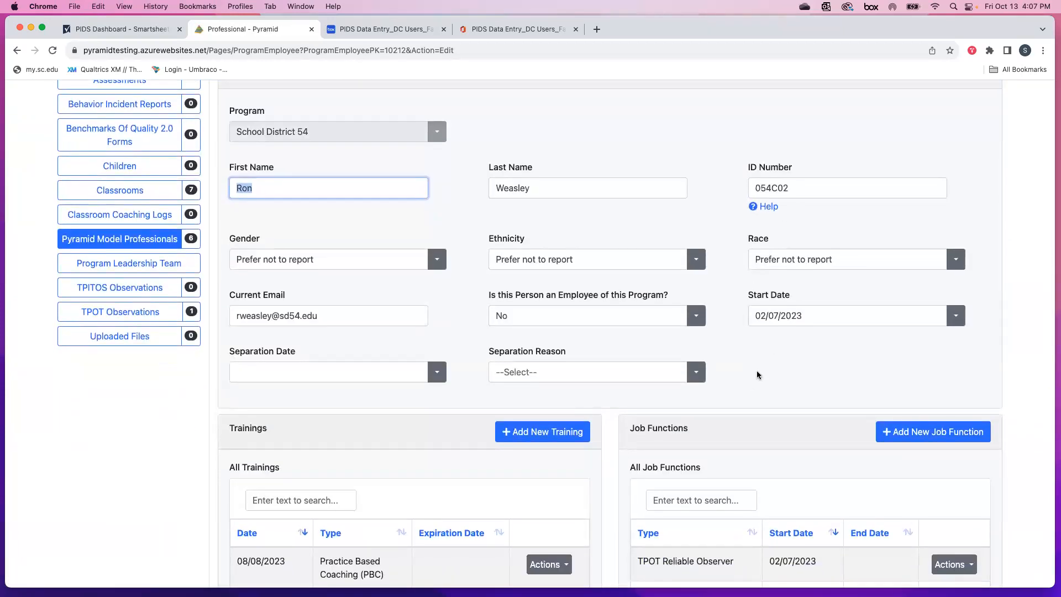
scroll(750, 380, down, 3)
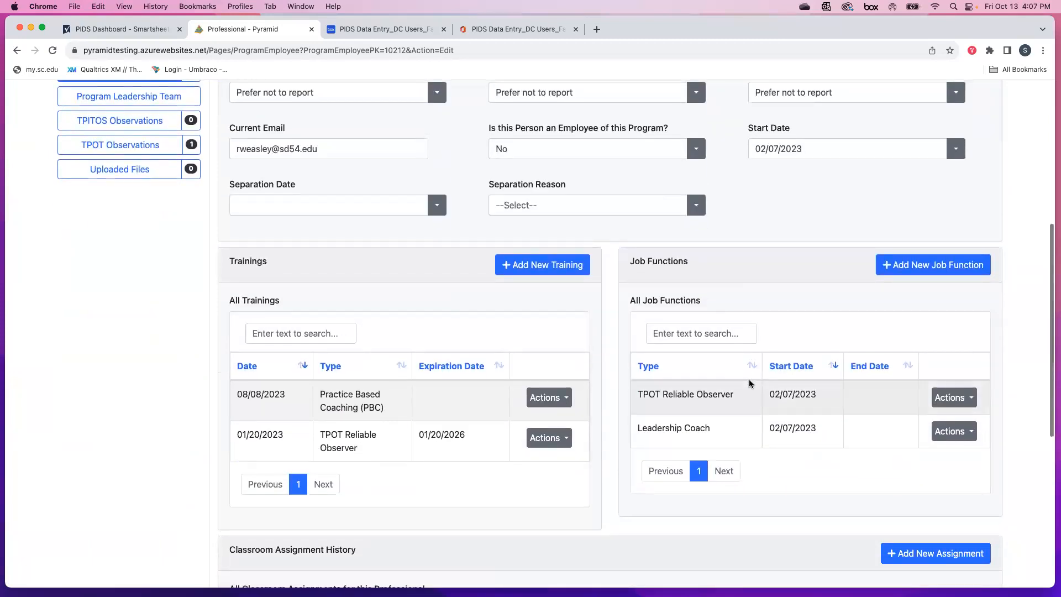
scroll(749, 379, down, 1)
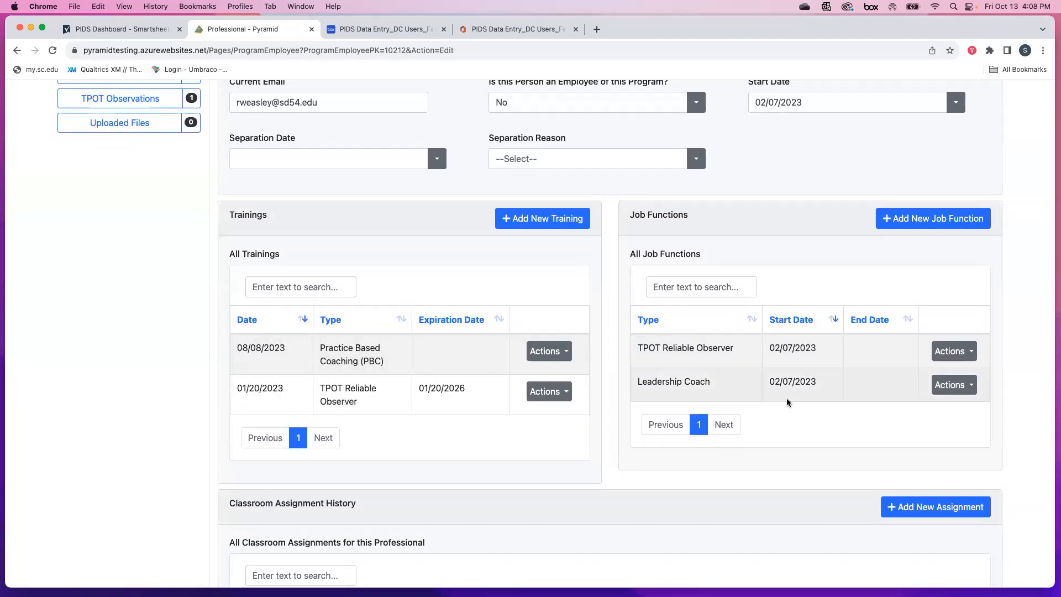
scroll(798, 311, down, 4)
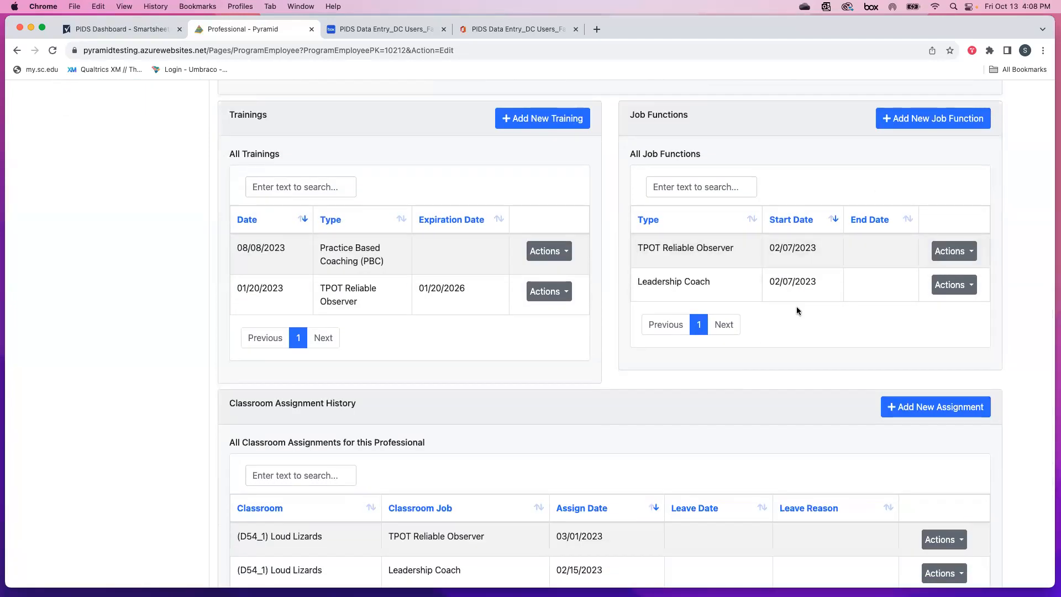
scroll(798, 310, down, 4)
scroll(797, 312, down, 1)
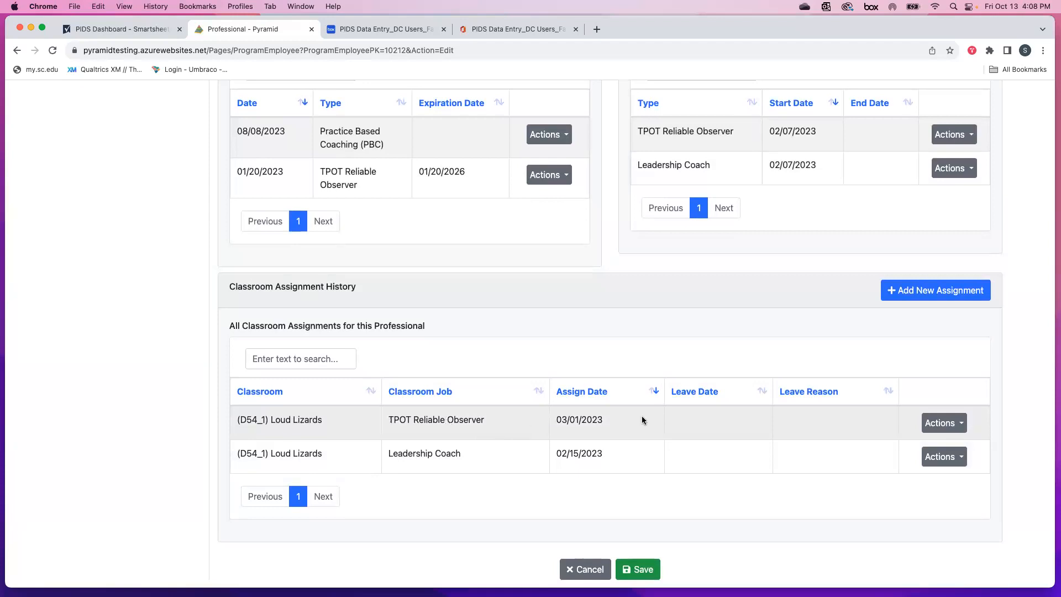
Step: Save an assignment to (054R05) Prek Classroom 01 as TPOT Reliable Observer, dated 10/03/2023
click(920, 291)
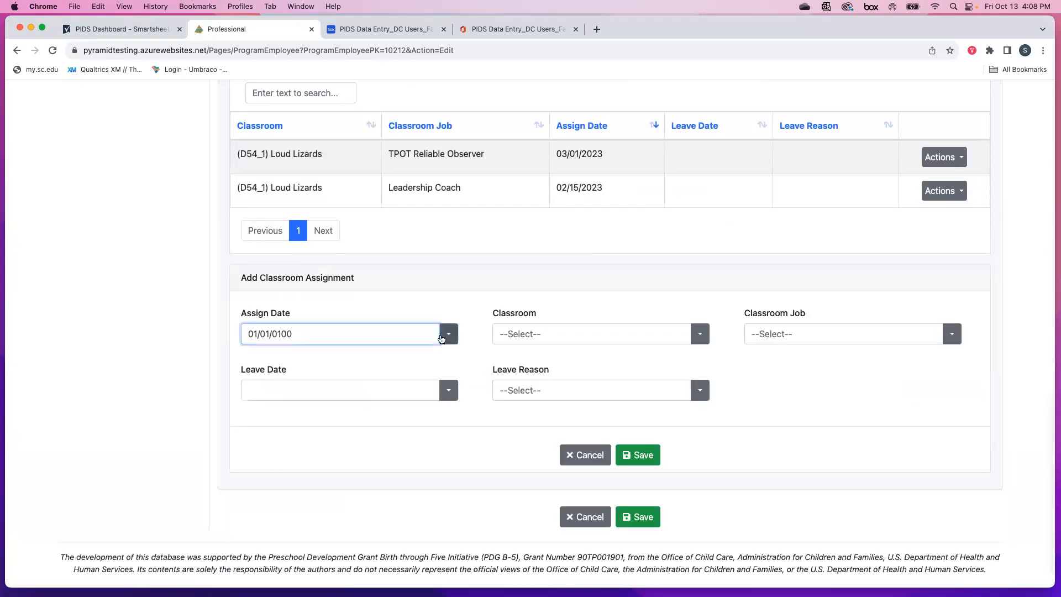
click(447, 334)
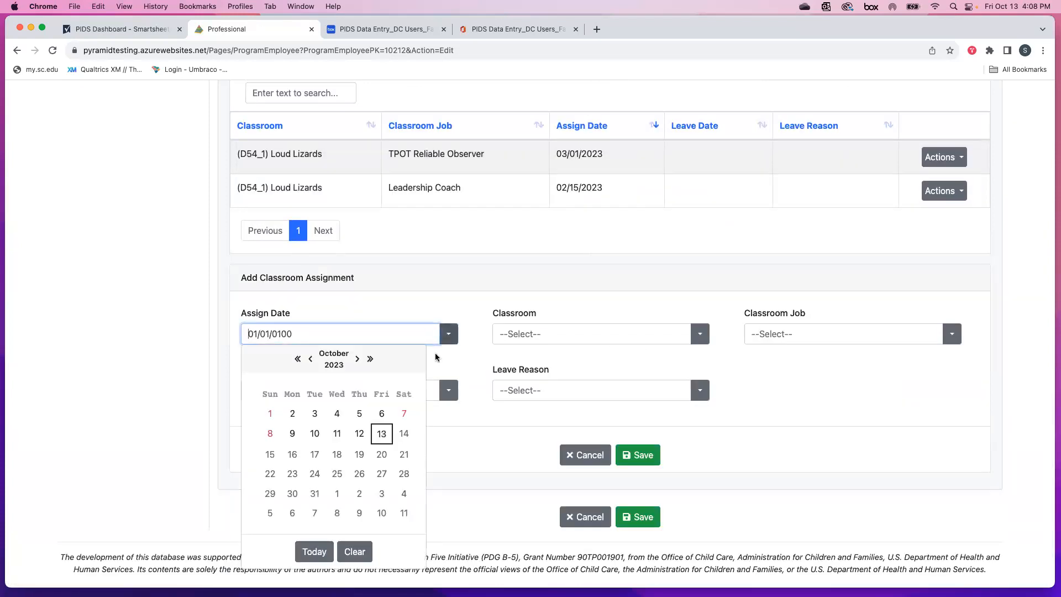
click(315, 414)
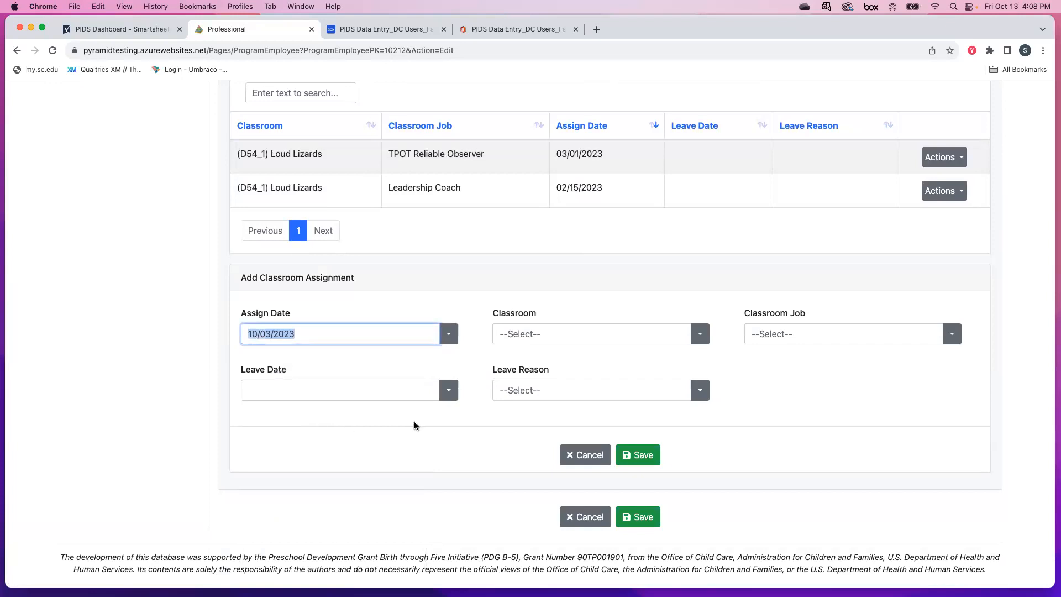
click(701, 335)
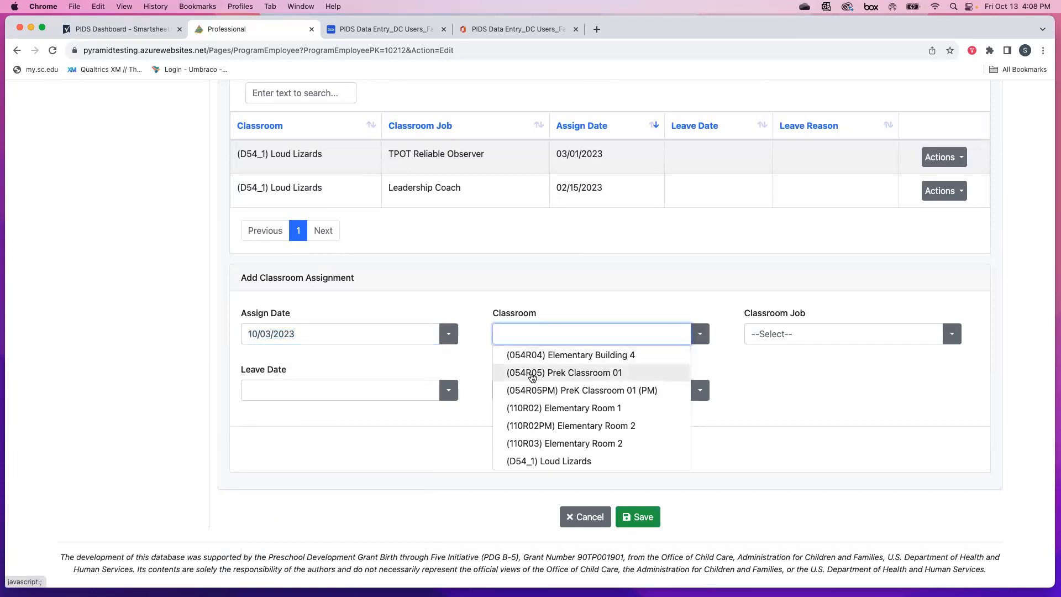
click(560, 375)
click(951, 338)
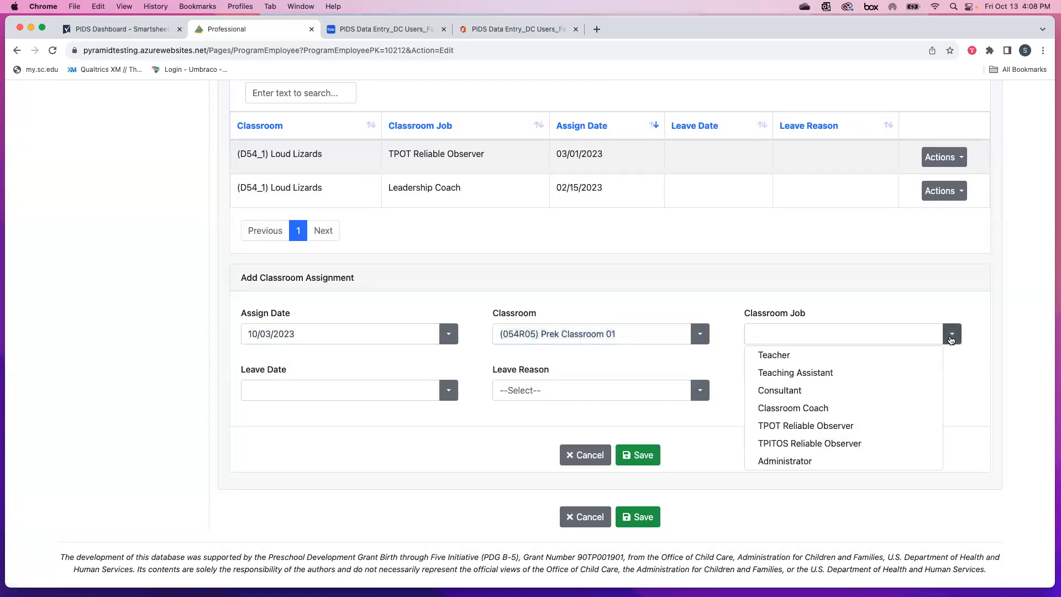
click(837, 426)
click(716, 457)
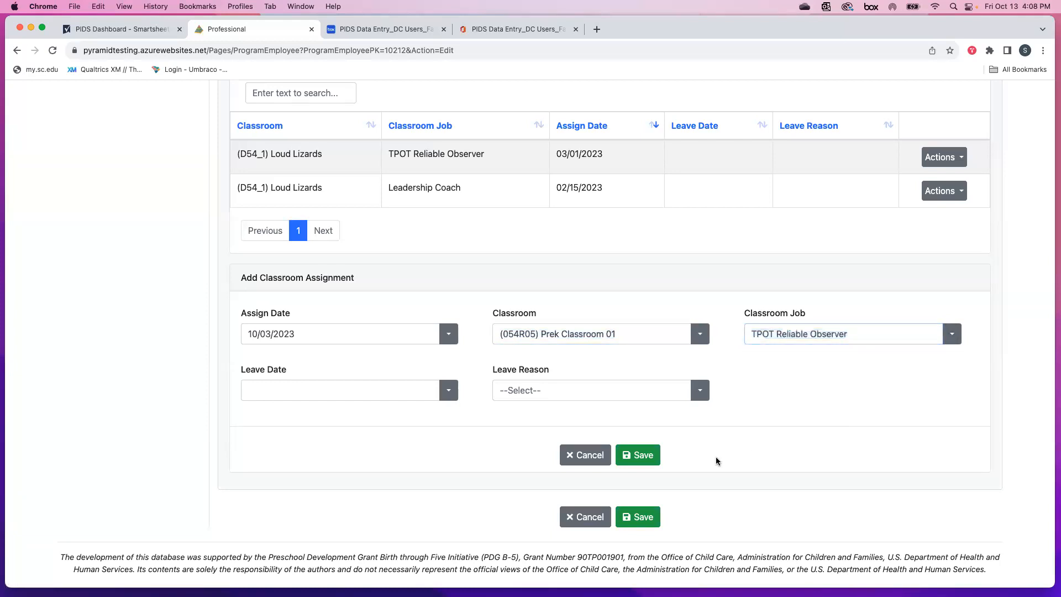
click(640, 455)
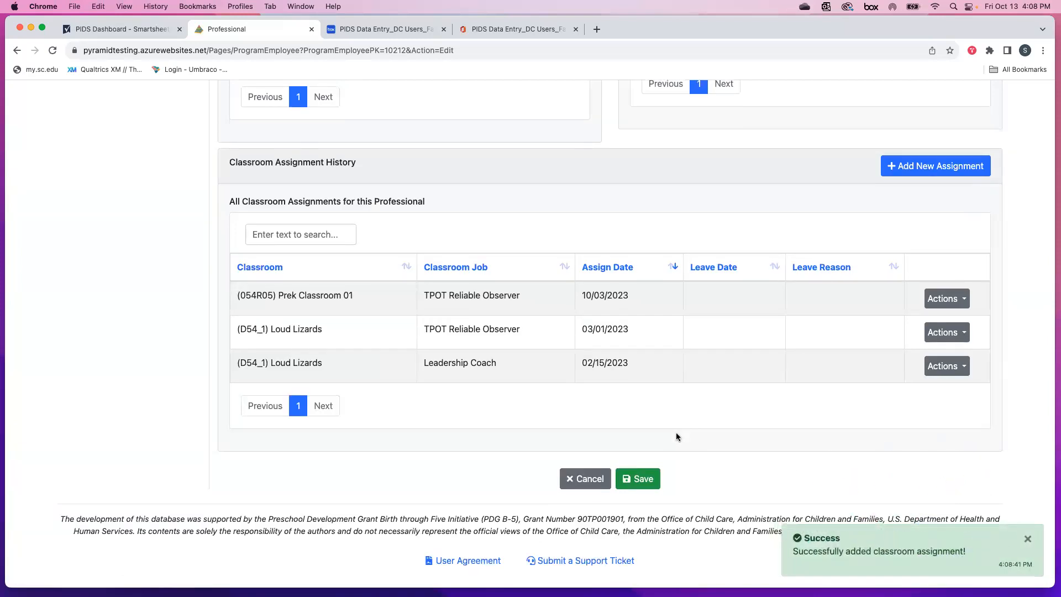
Step: Save the edited record, dismiss the Duplicate Name warning, and save again
click(639, 481)
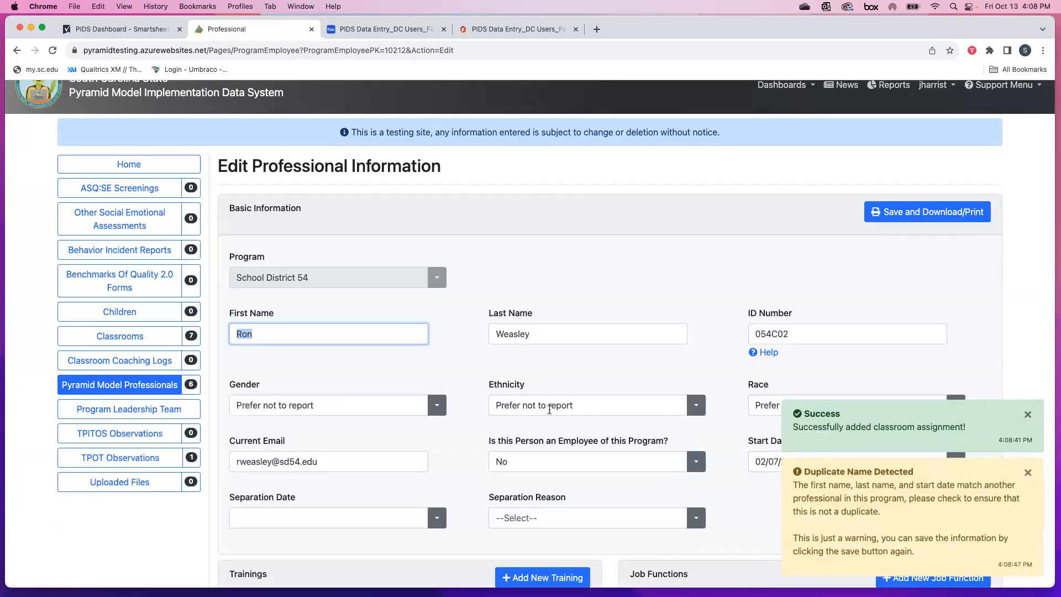
click(1028, 474)
scroll(822, 407, down, 15)
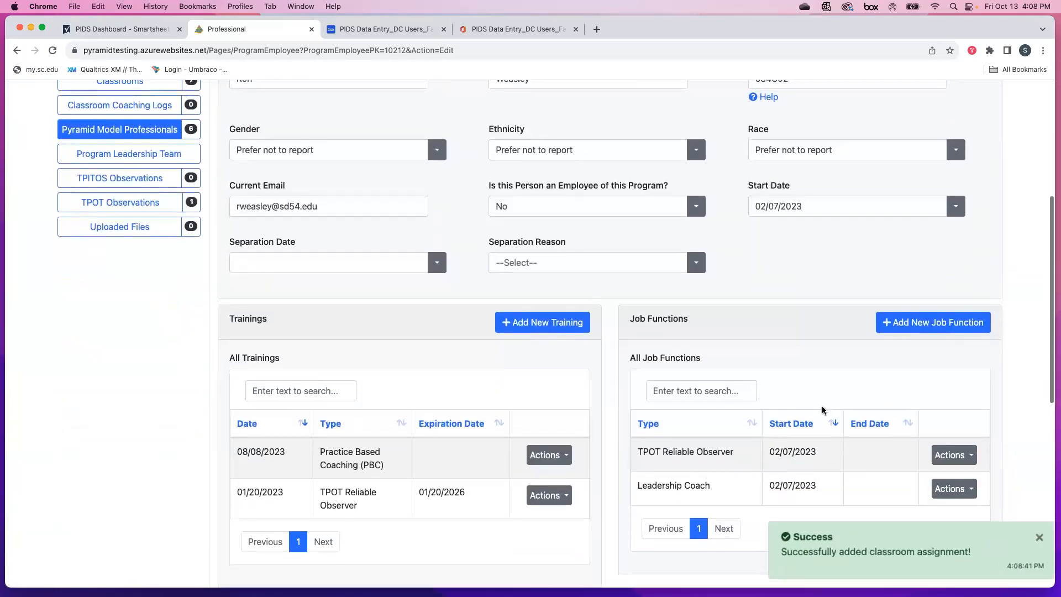
scroll(822, 410, down, 2)
click(644, 480)
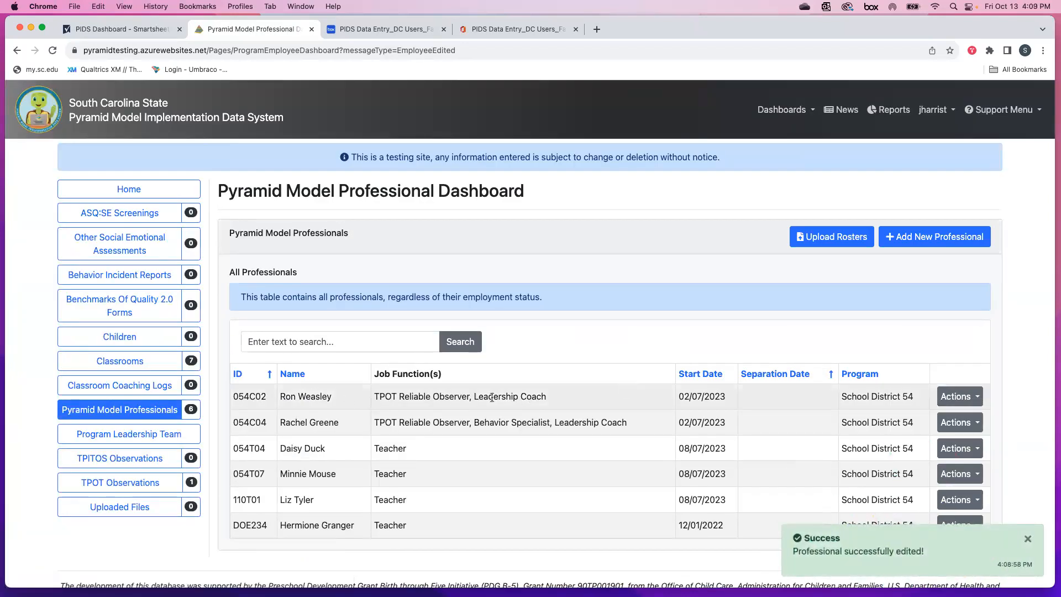
scroll(890, 407, down, 1)
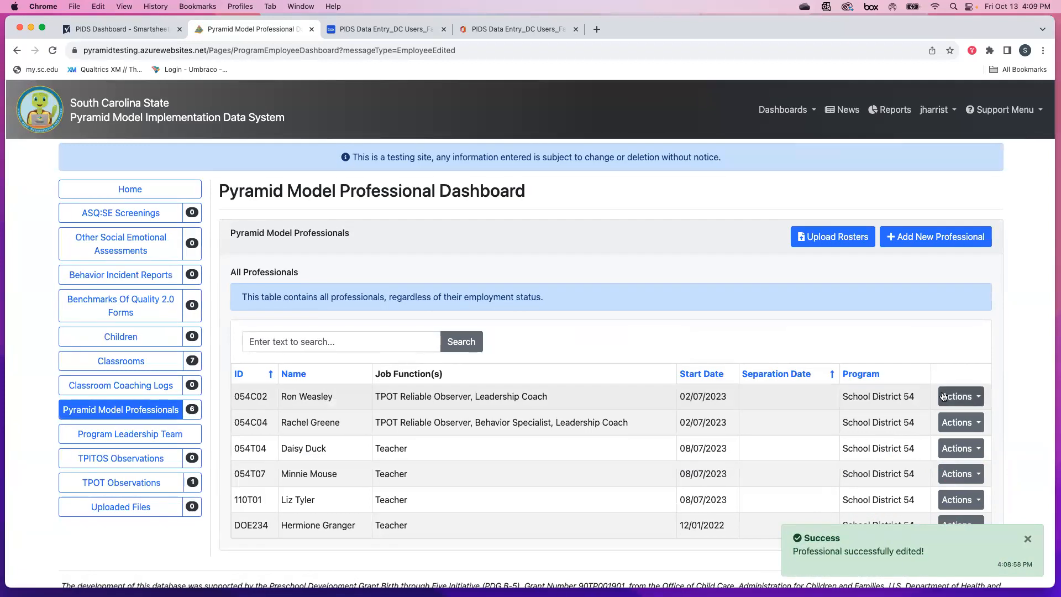
click(947, 396)
click(942, 416)
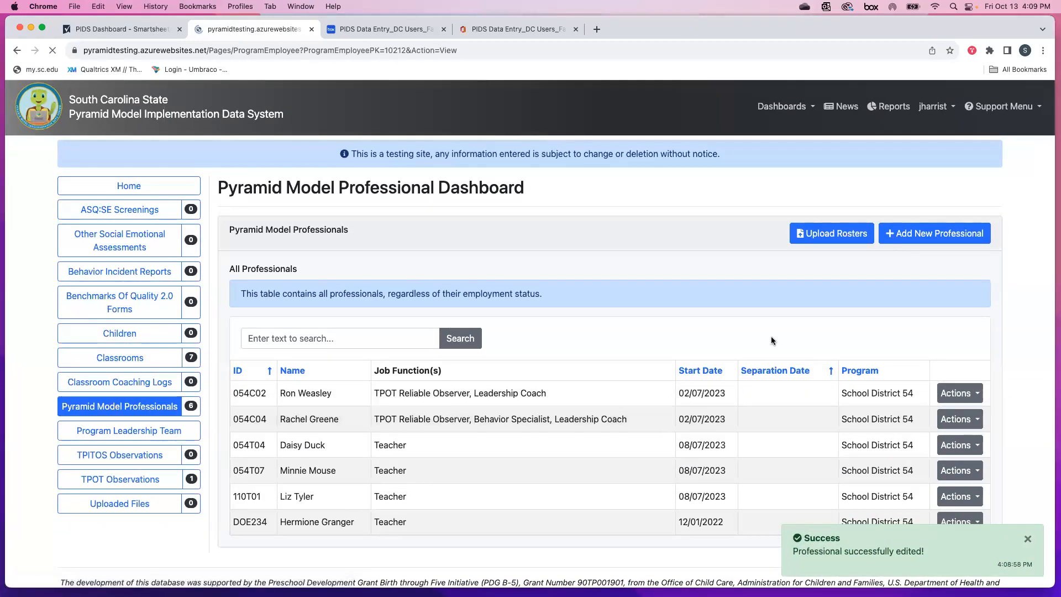
scroll(692, 335, down, 5)
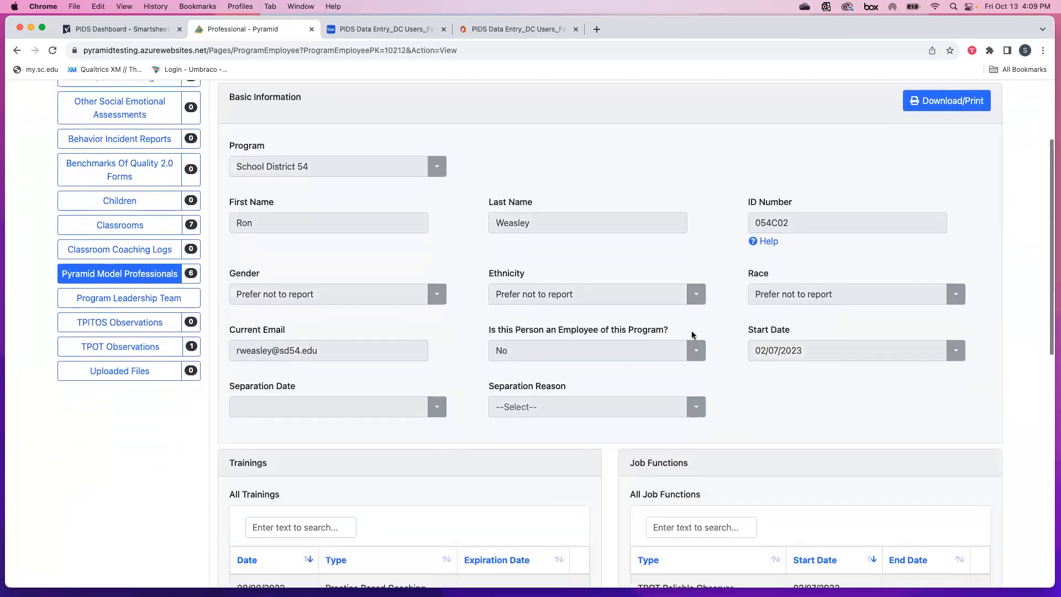
scroll(692, 335, down, 3)
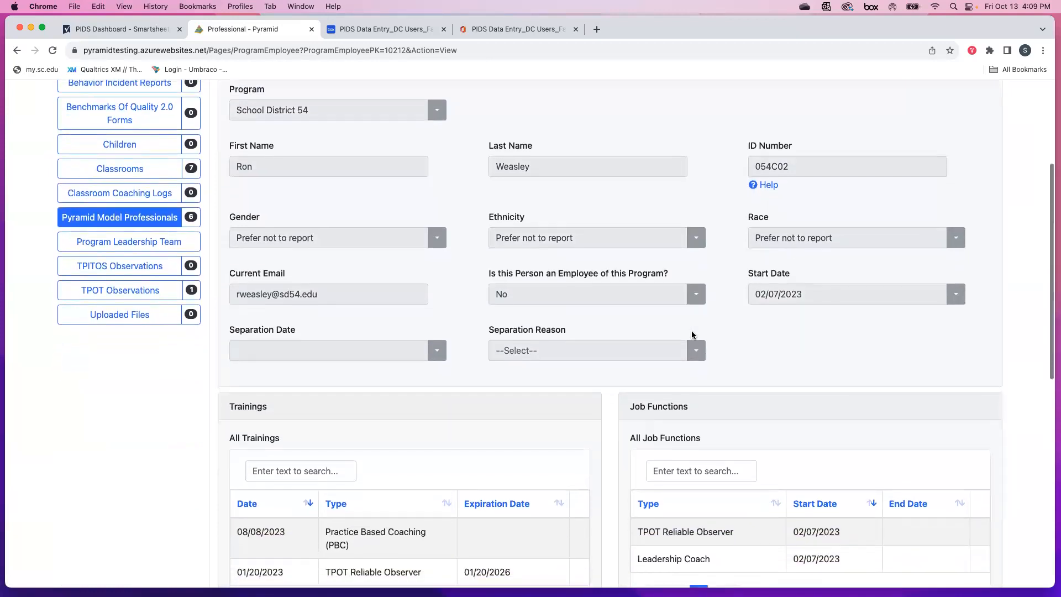
scroll(692, 335, down, 13)
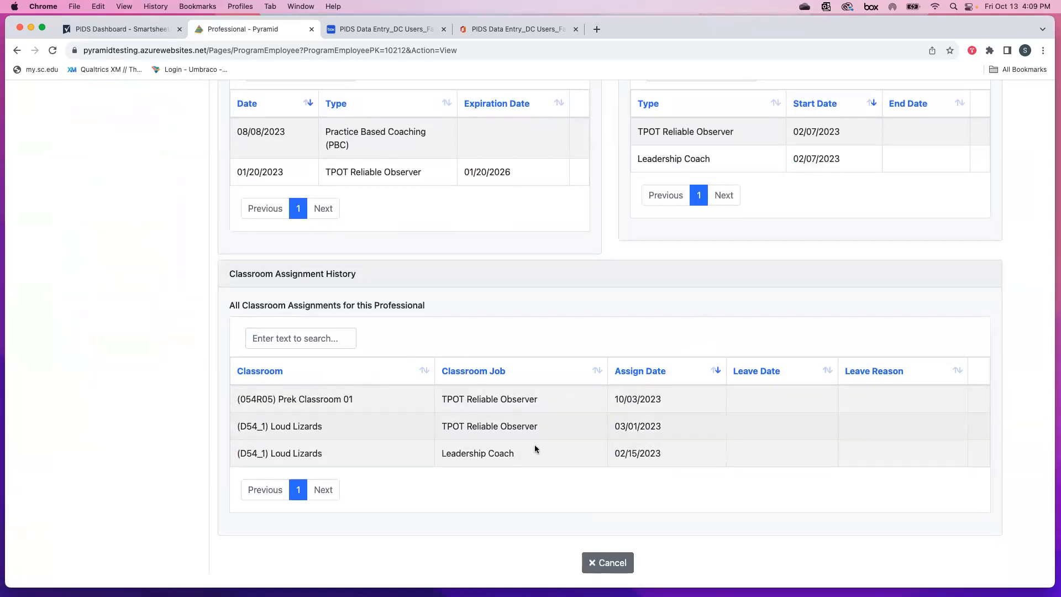
click(610, 564)
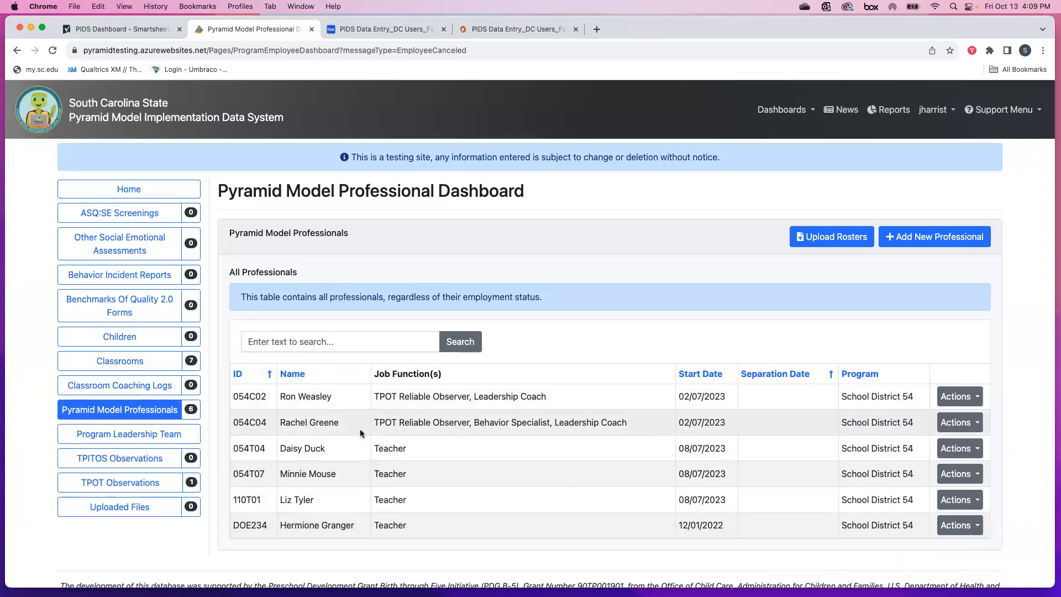
Step: Scroll the dashboard and open the fifth professional's Edit Professional Information page
scroll(362, 473, down, 1)
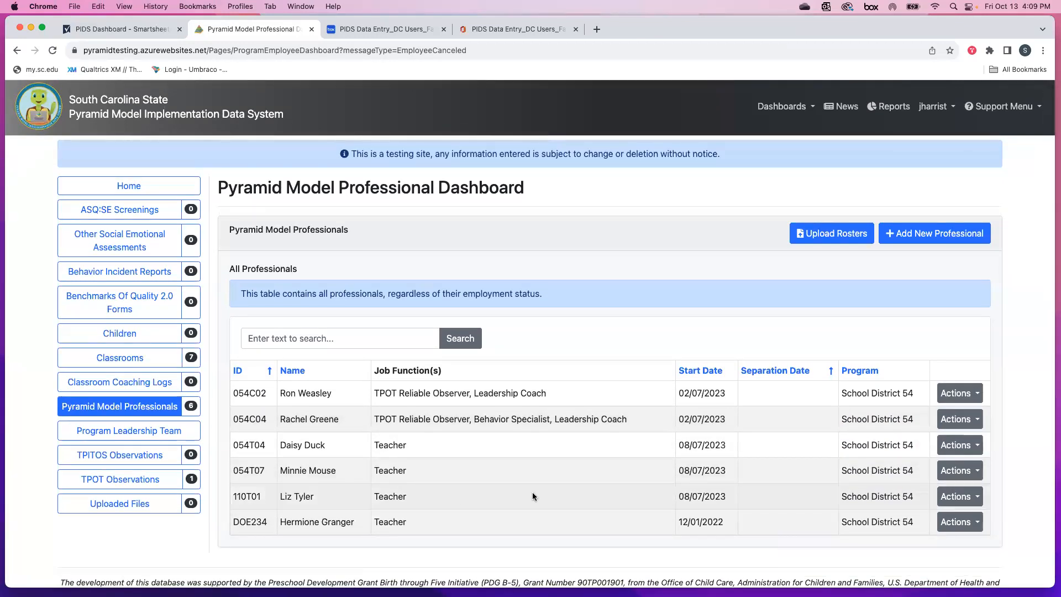
scroll(815, 427, down, 1)
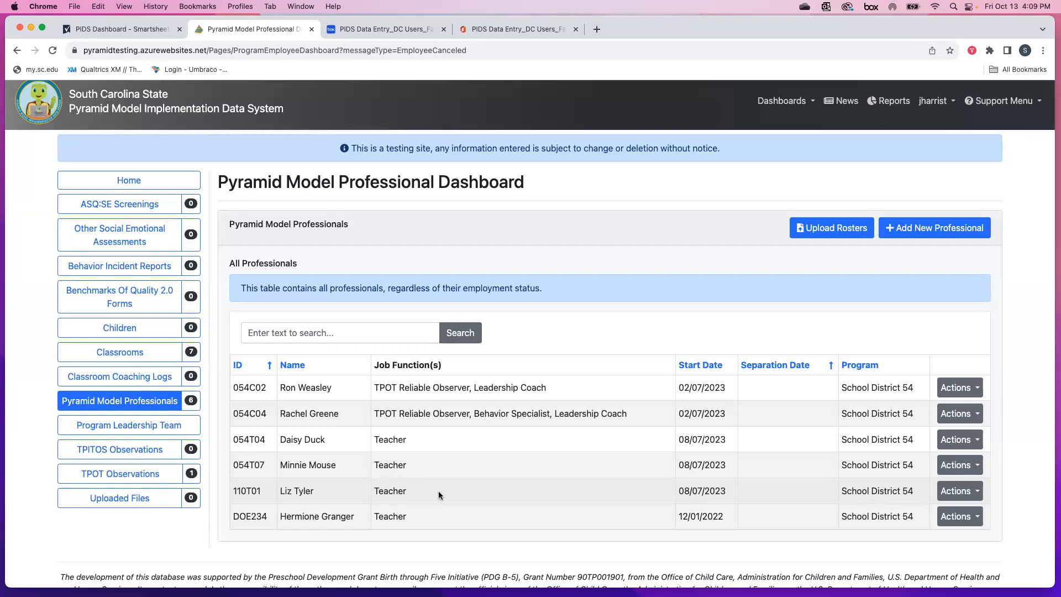
click(960, 490)
click(921, 535)
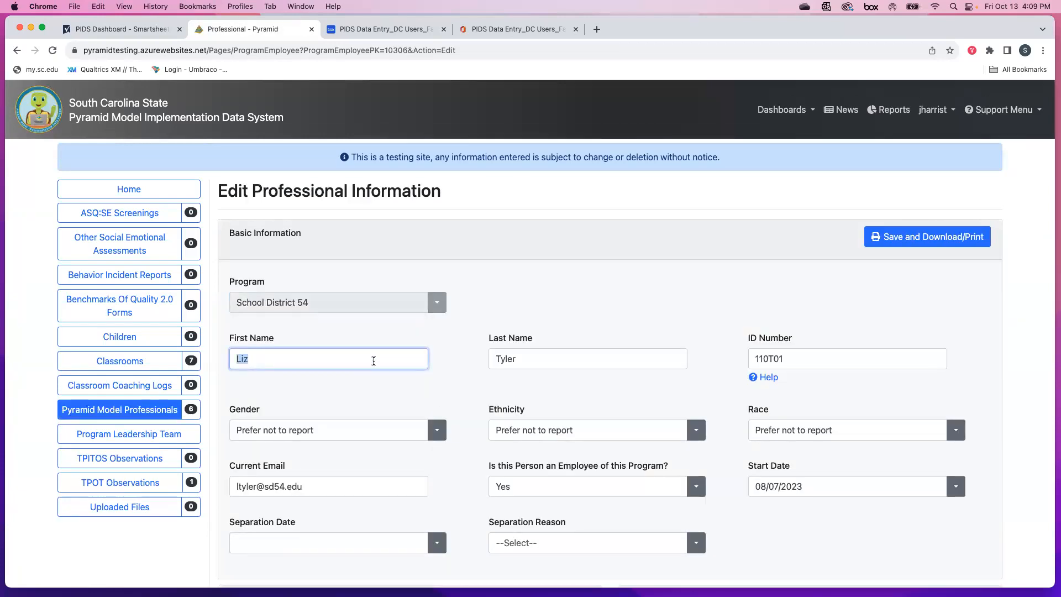
Step: Replace the first and last names with the two halves of the professional's ID number
click(791, 360)
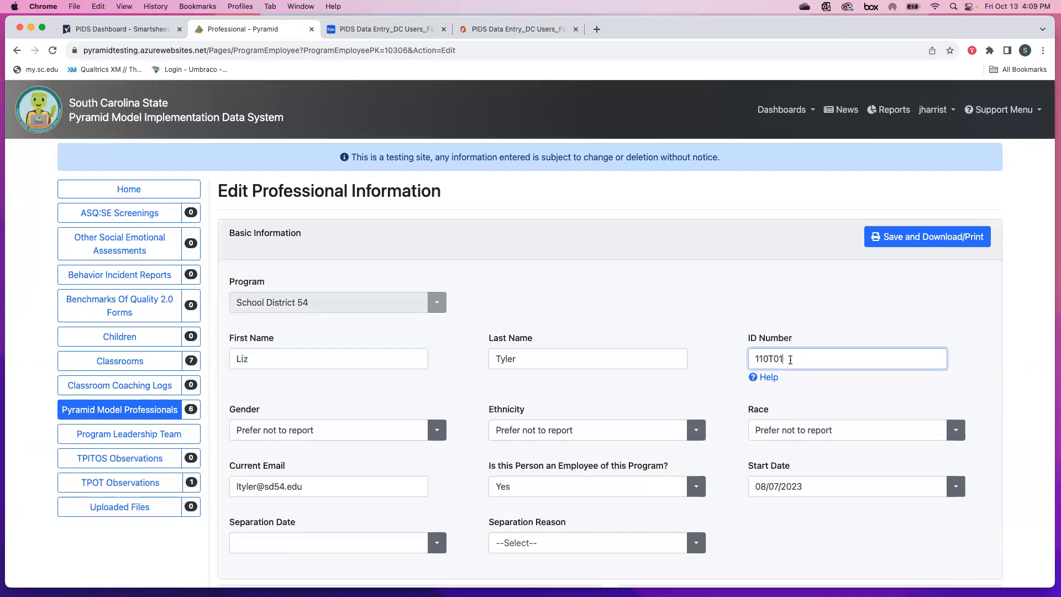
drag(790, 360, 752, 359)
double_click(327, 357)
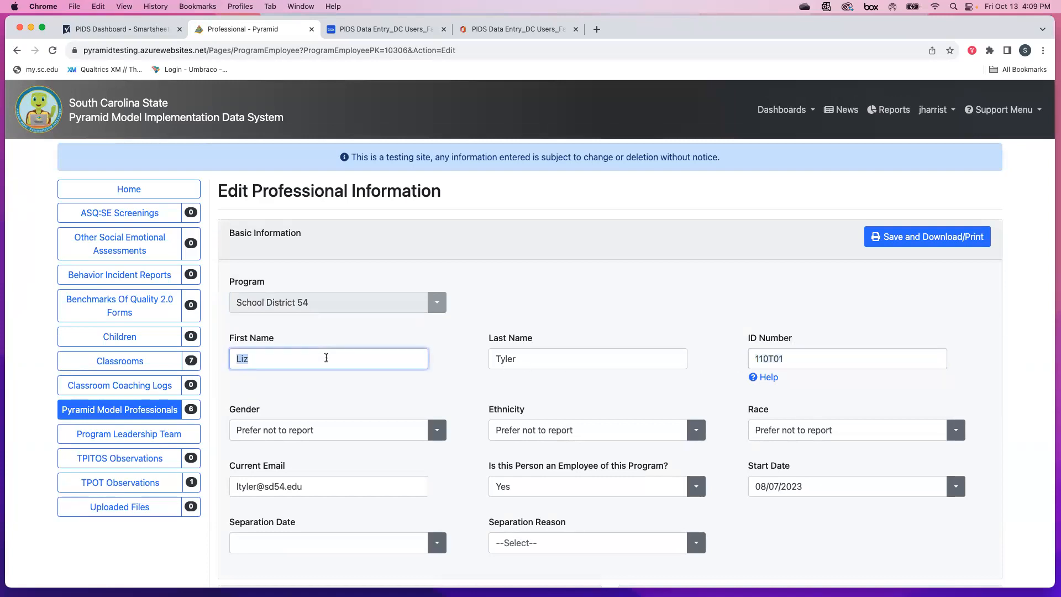
text(110T)
key(Tab)
text(01)
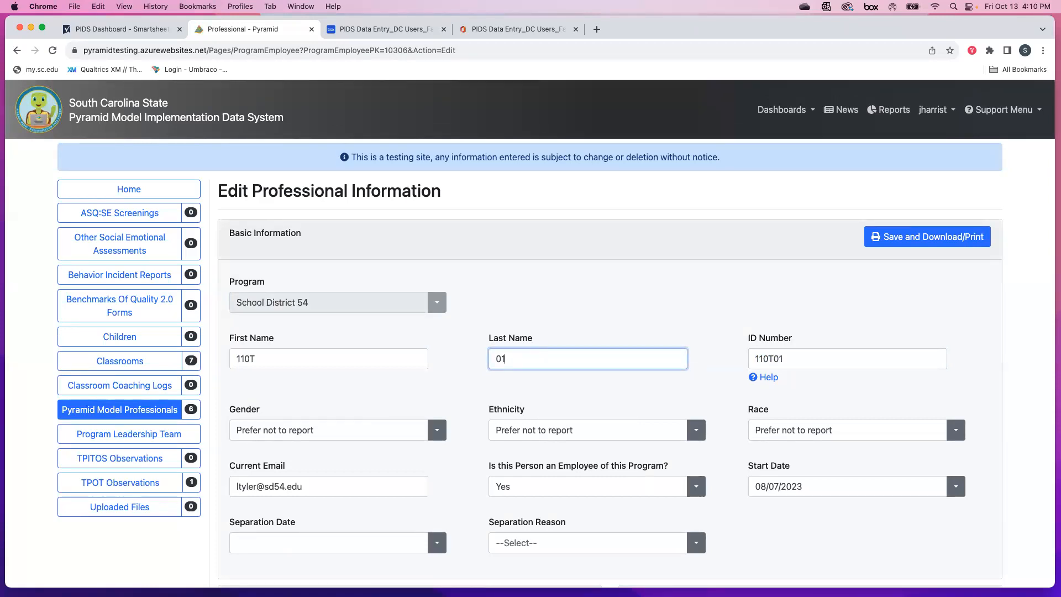
click(289, 358)
key(BackSpace)
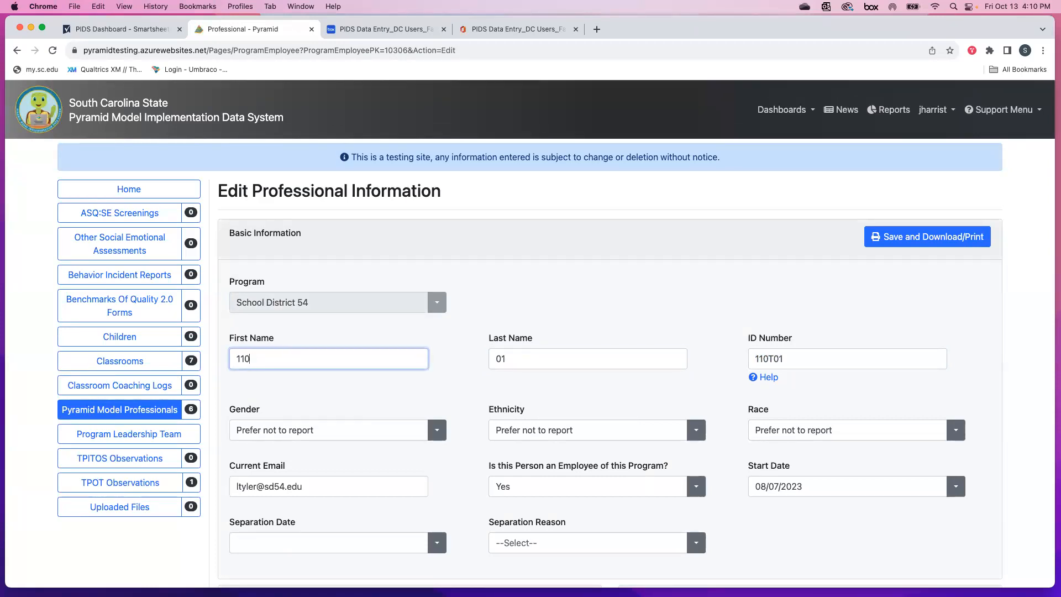
click(498, 358)
text(T)
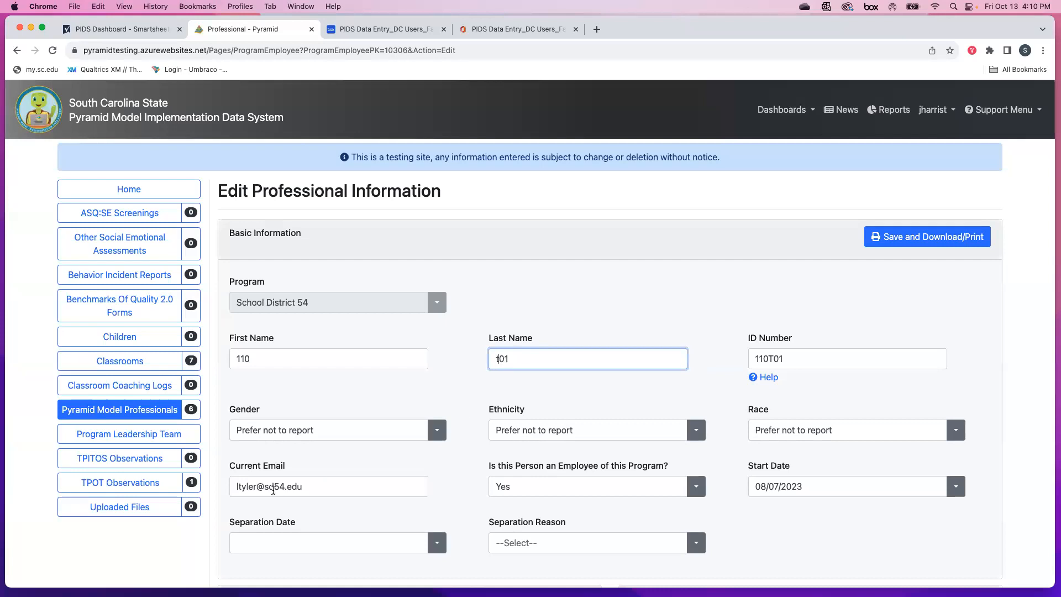
Step: Change the e-mail username to the ID number and save the record
drag(257, 486, 221, 489)
text(110T01)
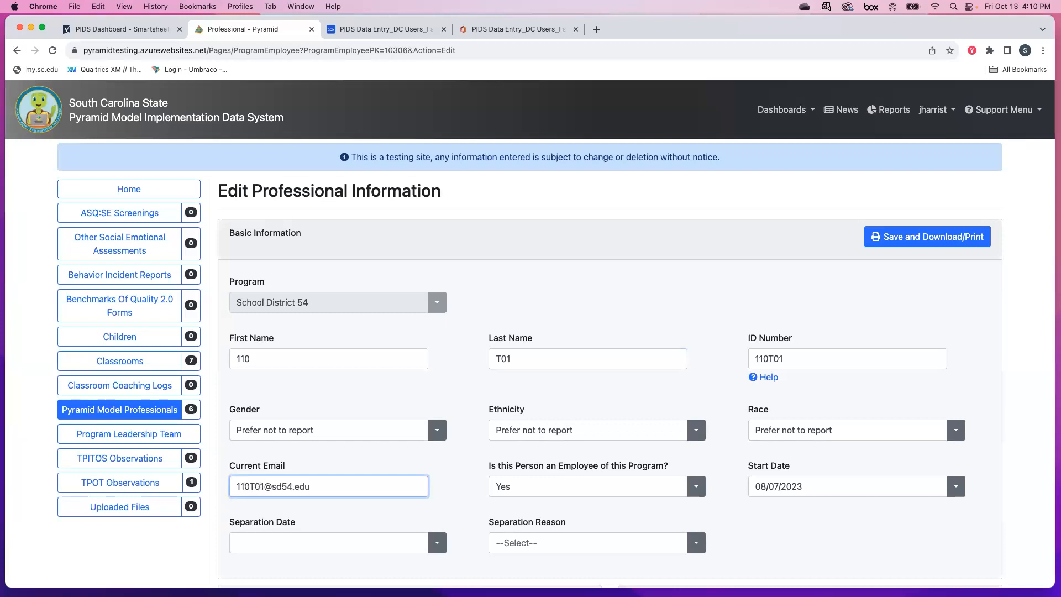
scroll(976, 280, down, 4)
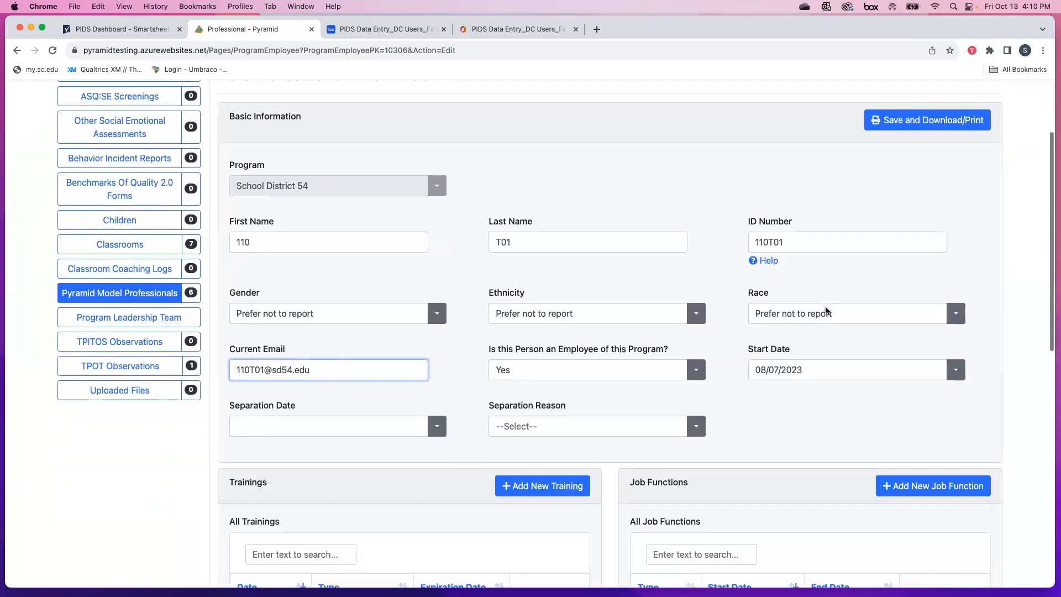
scroll(826, 311, down, 15)
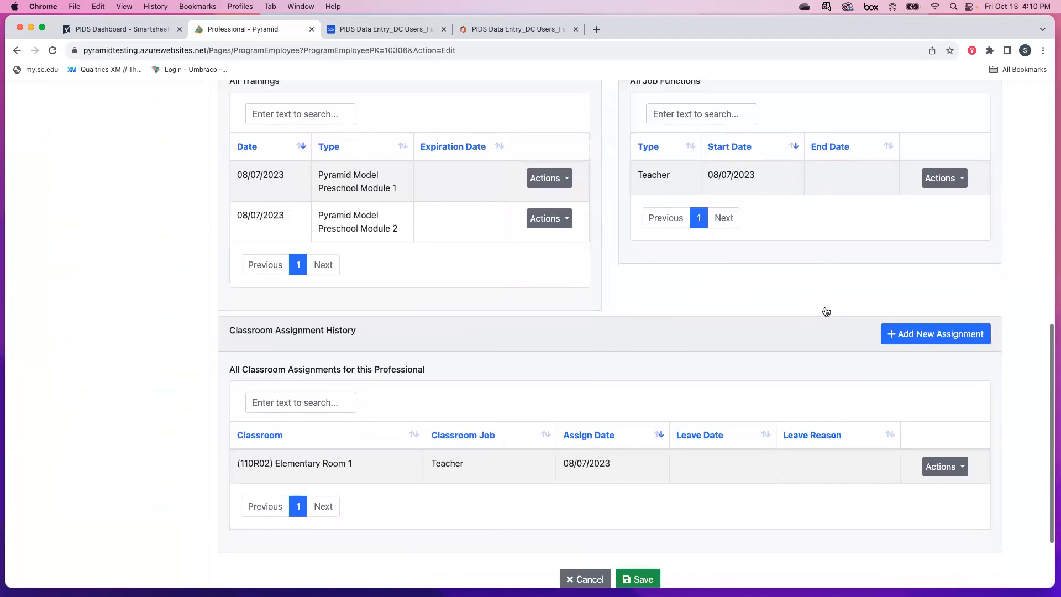
scroll(826, 311, down, 3)
click(640, 505)
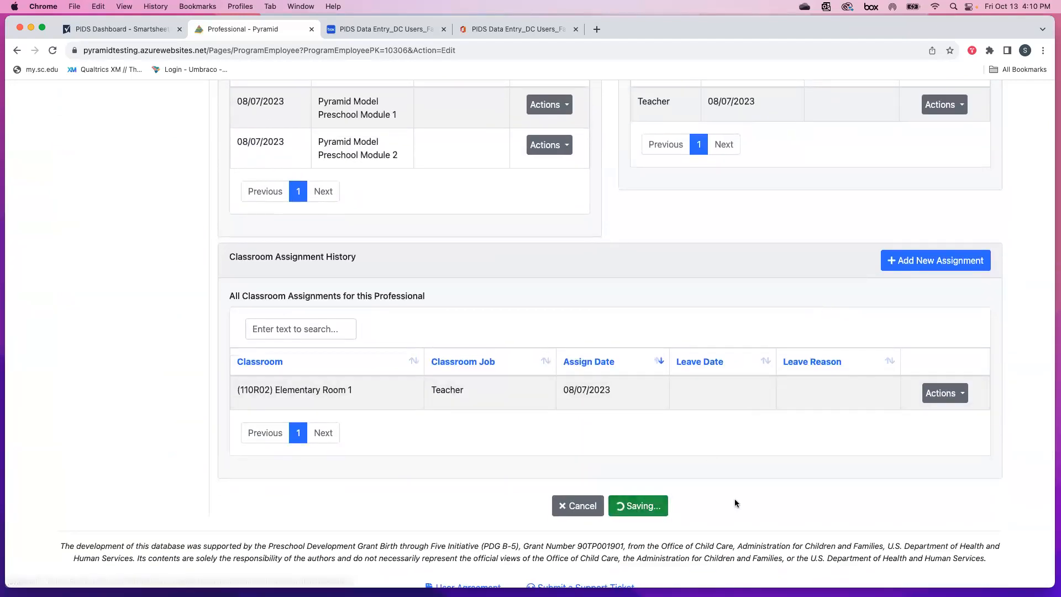